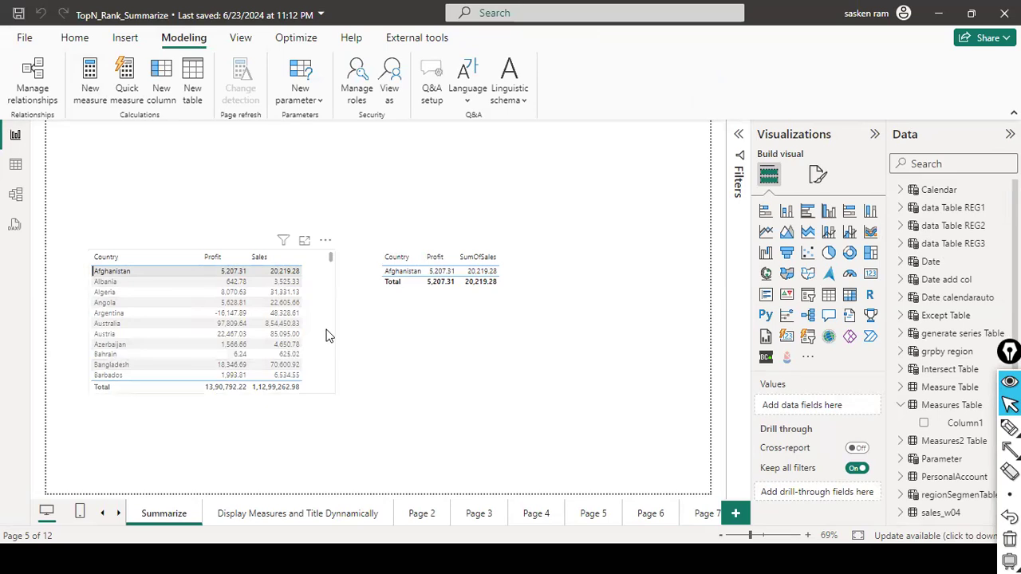
Step: Search the data fields for "sumof" and inspect the SumOfSales measure's formula and home table, closing the formula without changes
click(327, 335)
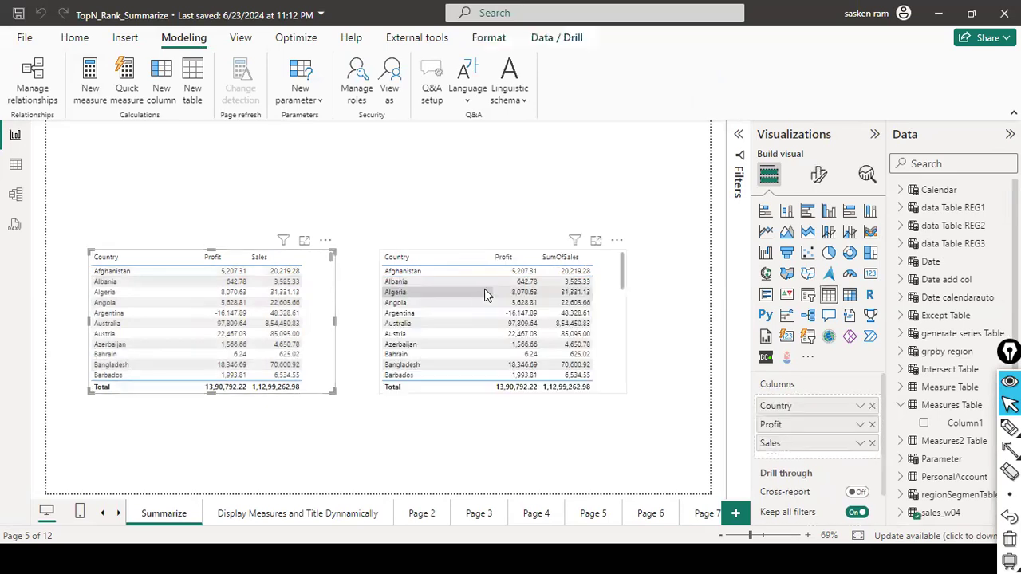
click(614, 315)
click(945, 162)
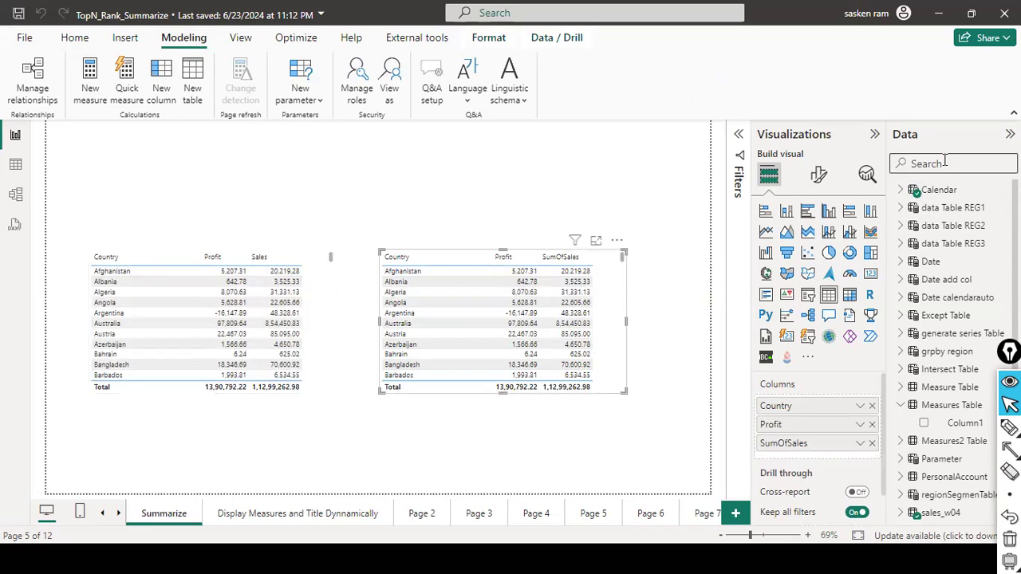
text(sumof)
click(964, 207)
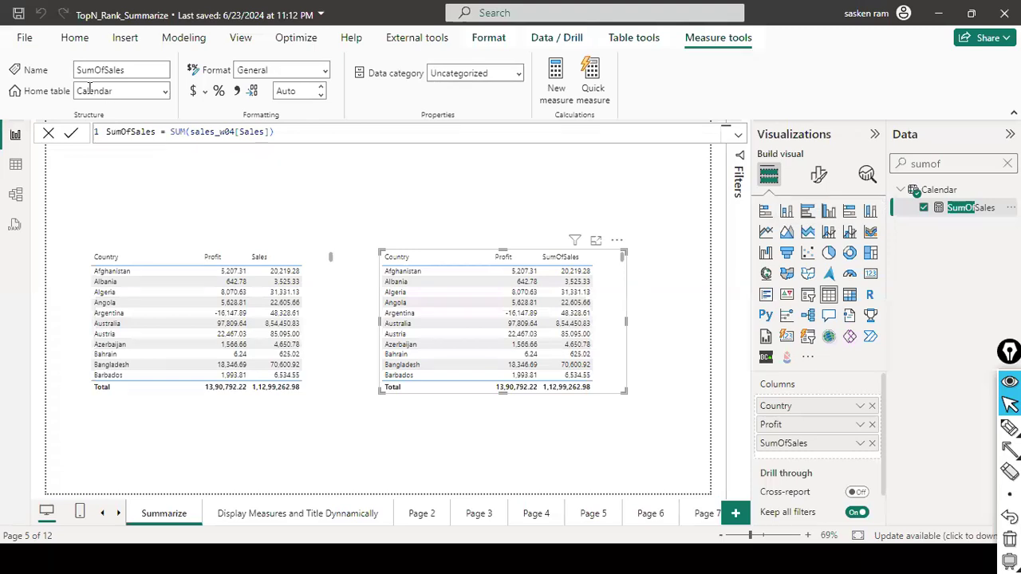
click(164, 94)
click(166, 95)
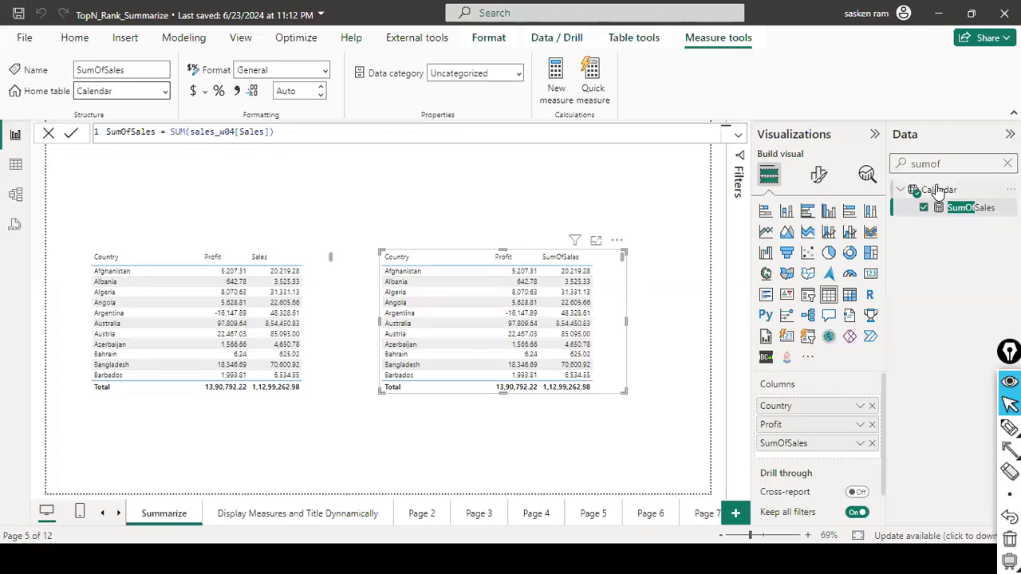
click(1008, 163)
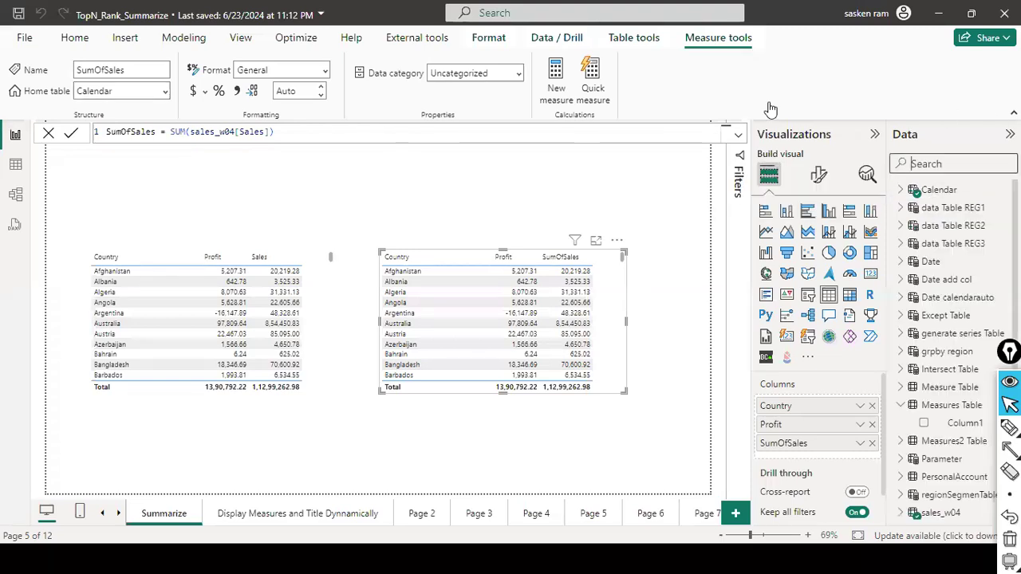
click(74, 38)
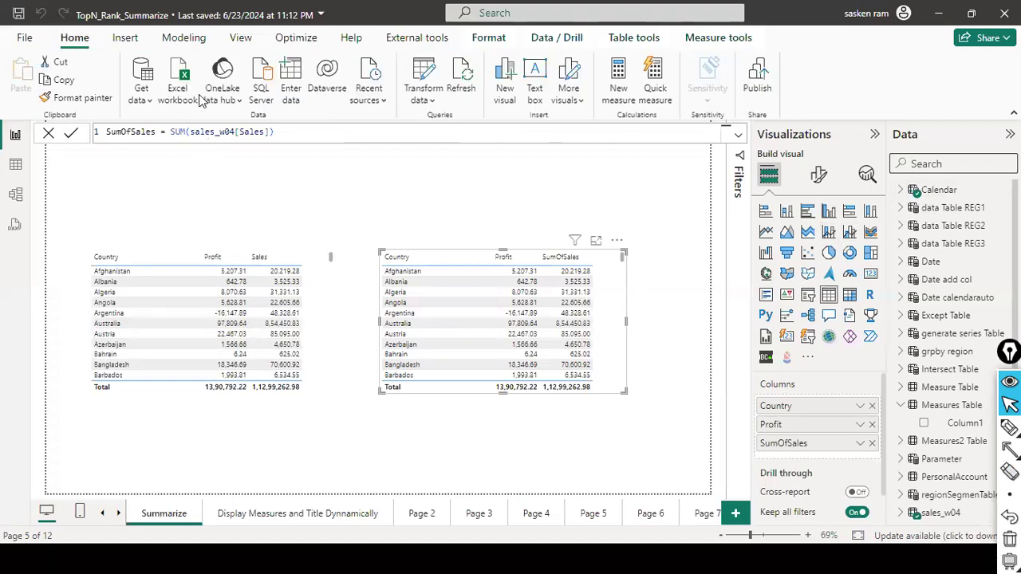
click(22, 137)
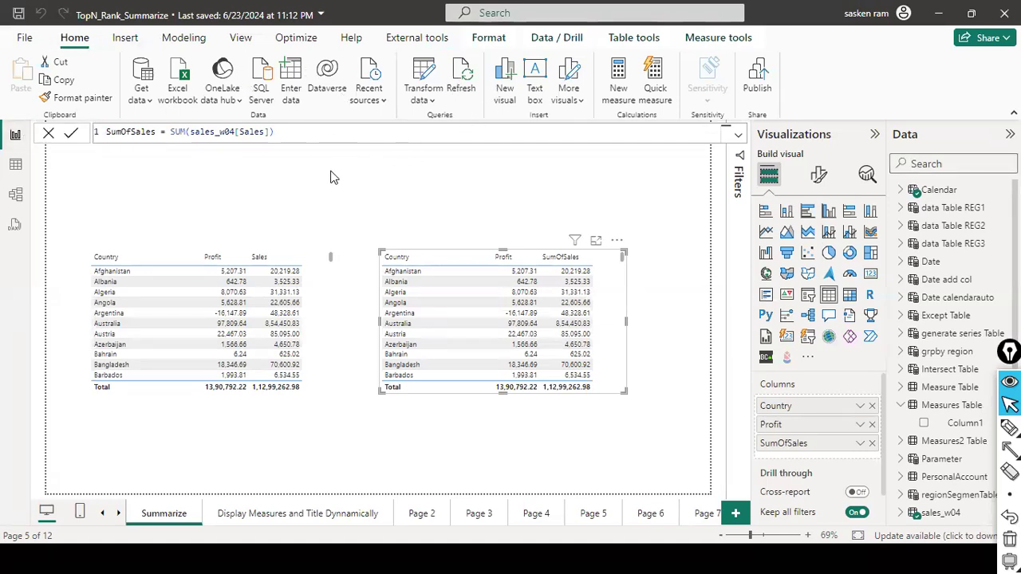
click(48, 135)
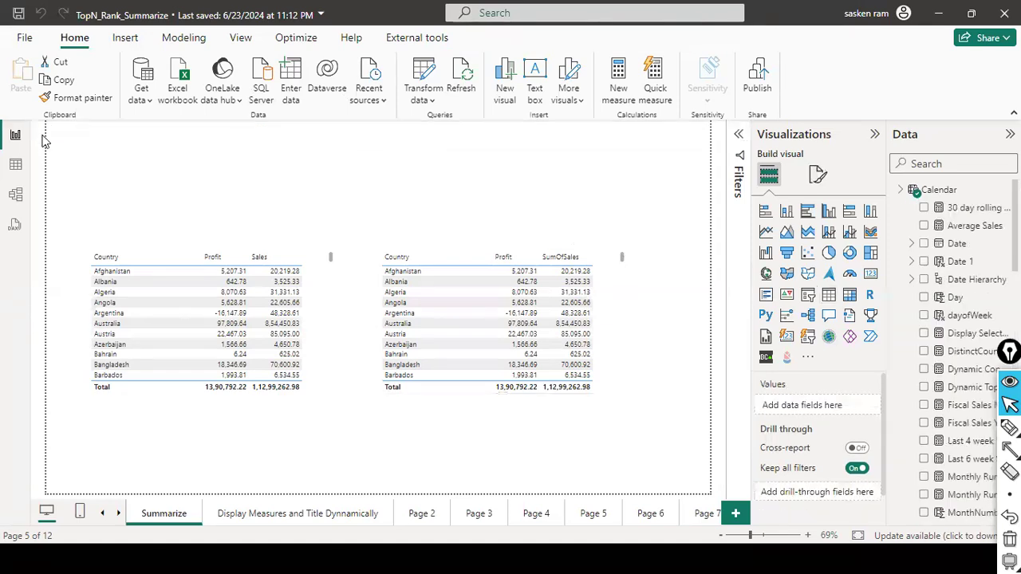
Step: Enter a new blank data table named Measures_table_new and load it into the model
click(294, 71)
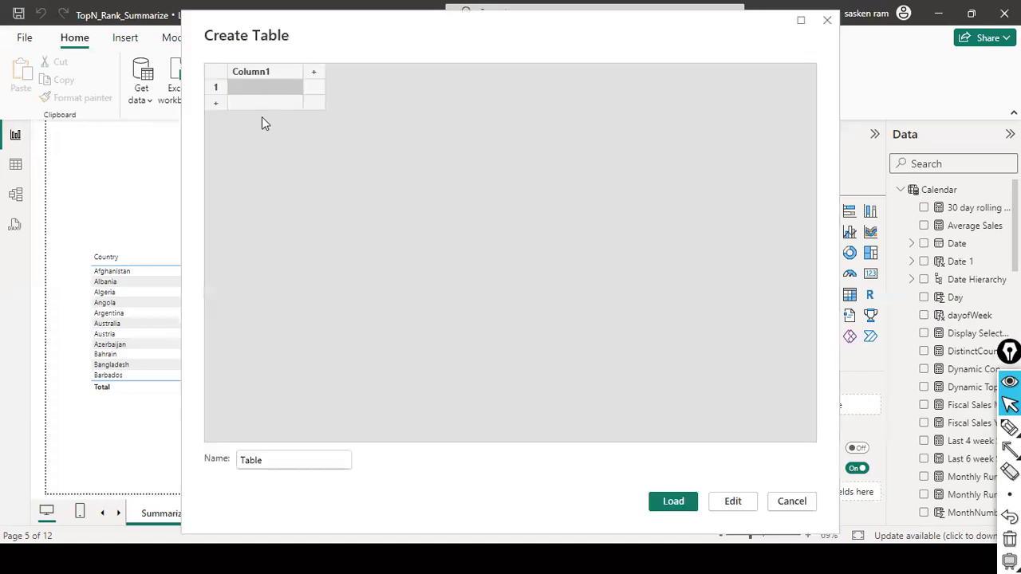
click(273, 457)
drag(354, 292, 269, 441)
key(Escape)
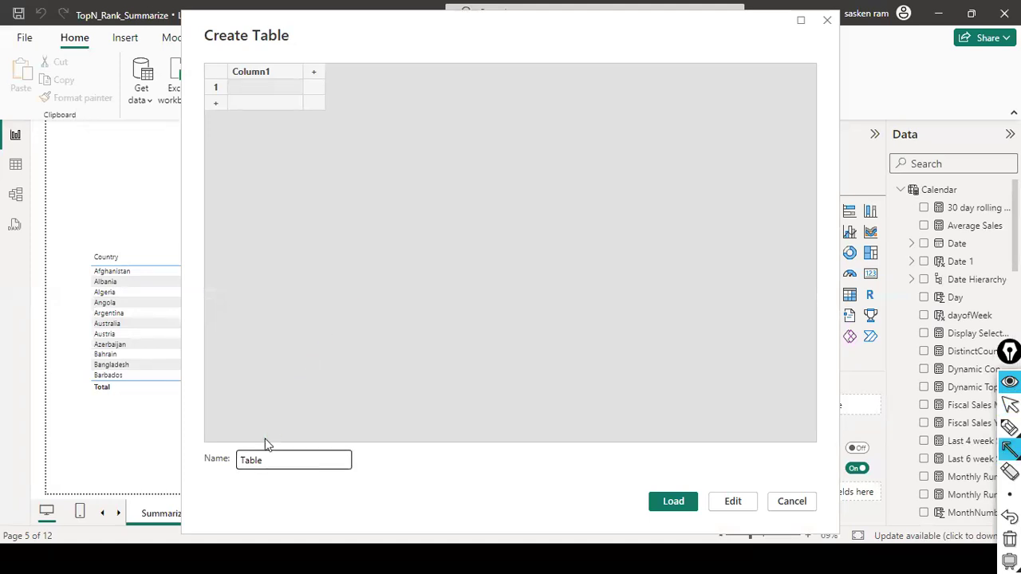
double_click(283, 460)
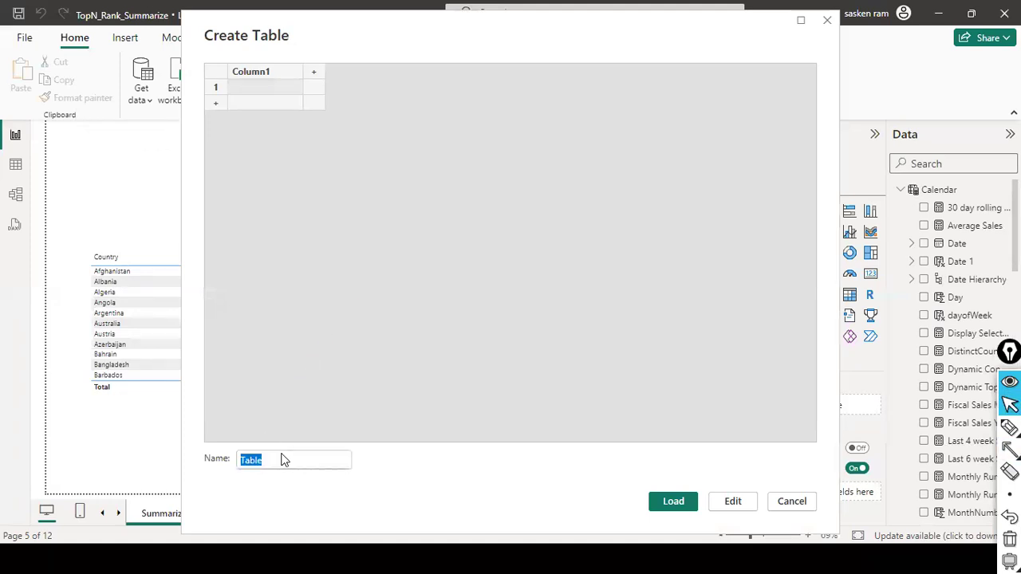
text(Measures)
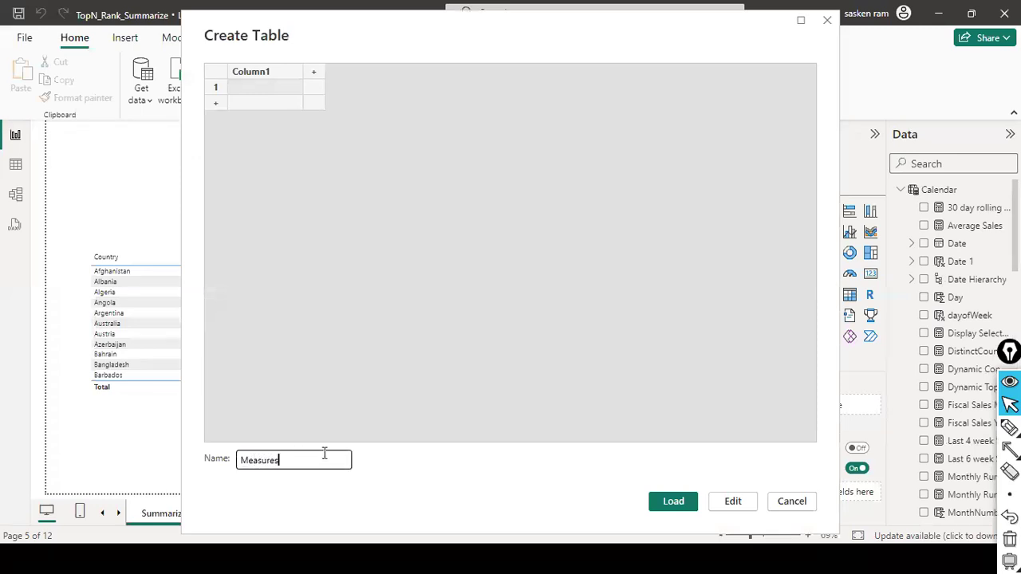
text(_table_ew)
key(BackSpace)
key(BackSpace)
text(new)
key(Return)
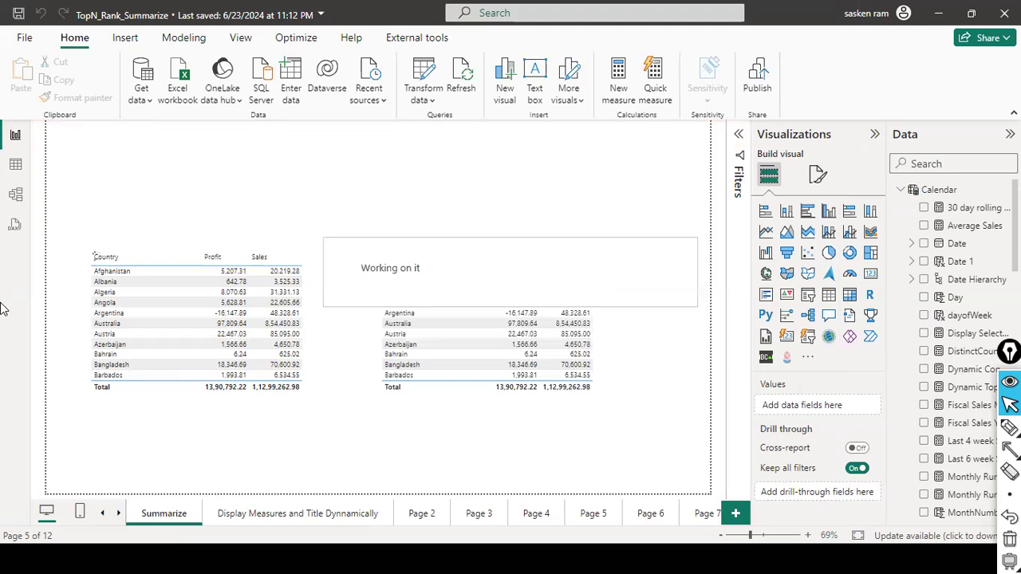
Step: Find the SumOfSales measure by searching for "sumof" and set its home table to Measures_table_new
click(950, 164)
text(sum o)
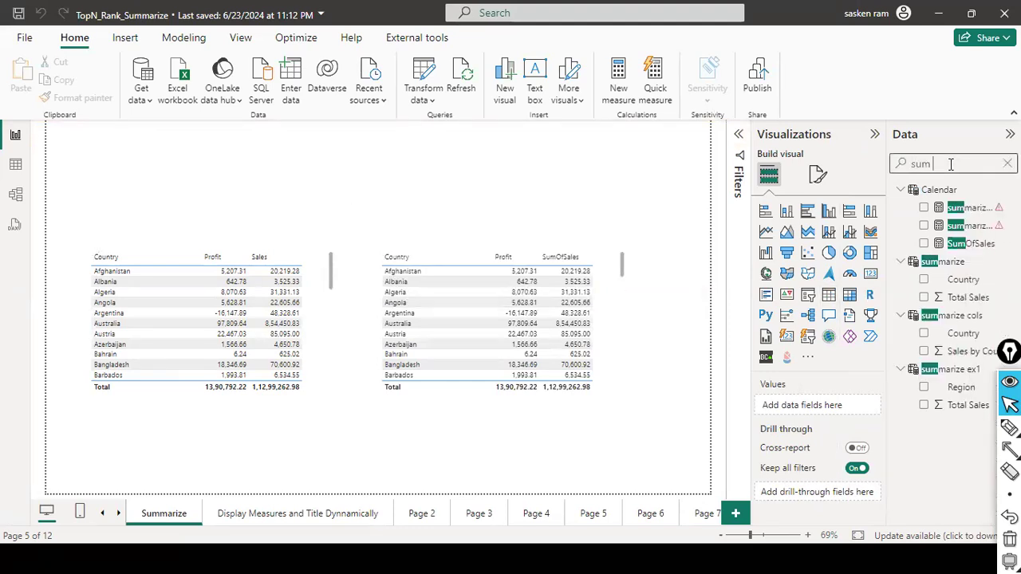
key(BackSpace)
key(BackSpace)
text(of)
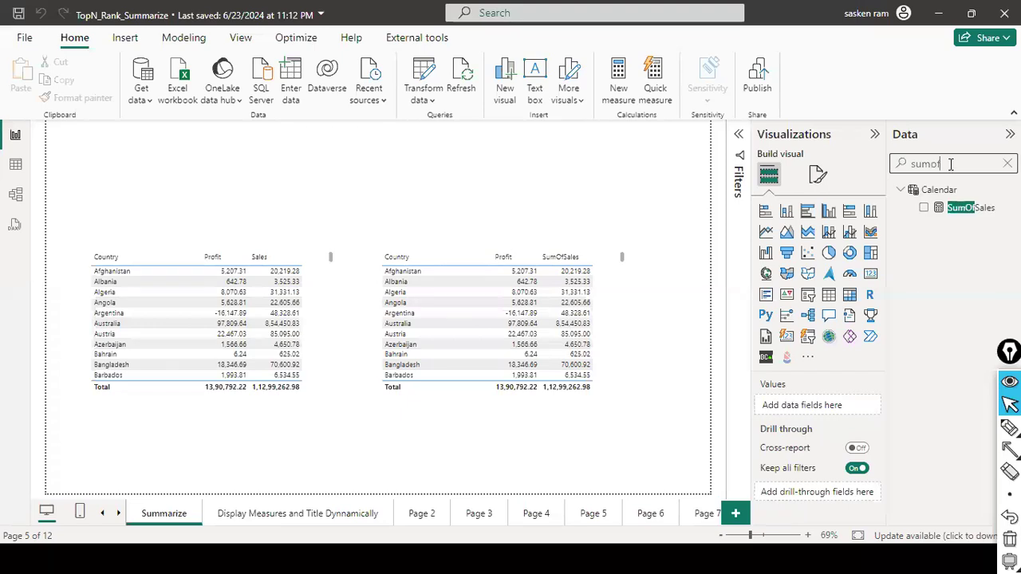
click(959, 211)
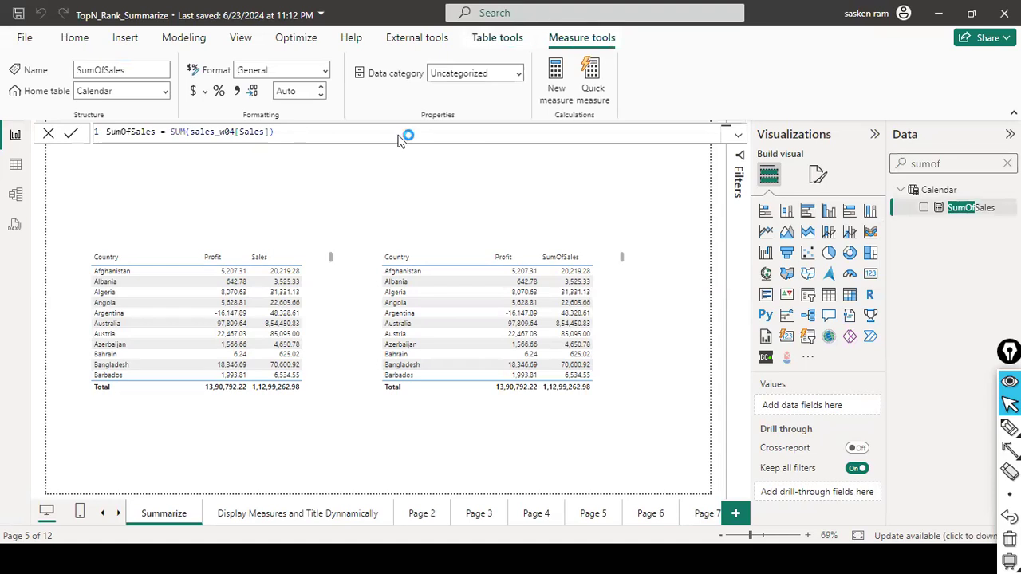
click(297, 135)
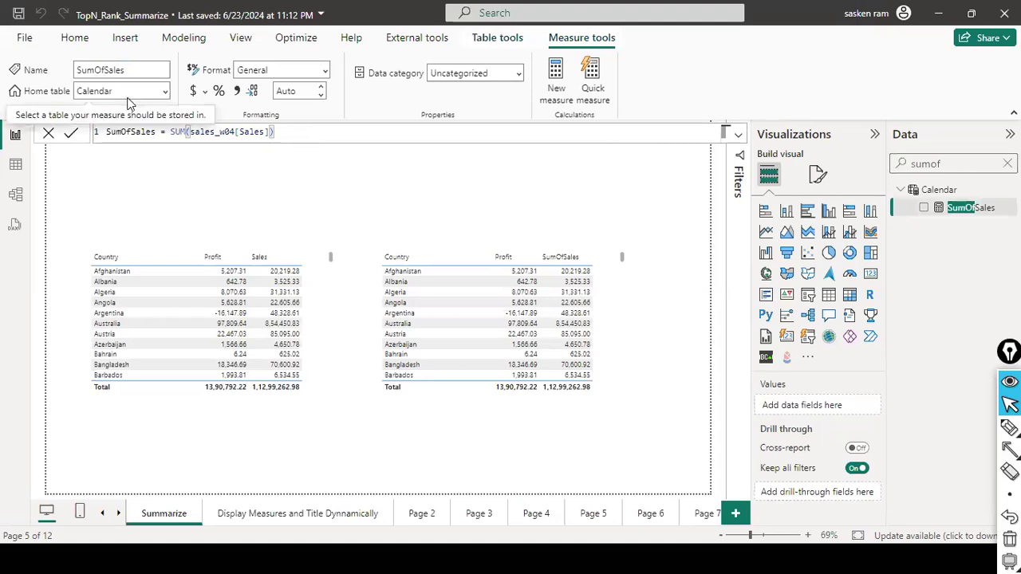
click(164, 91)
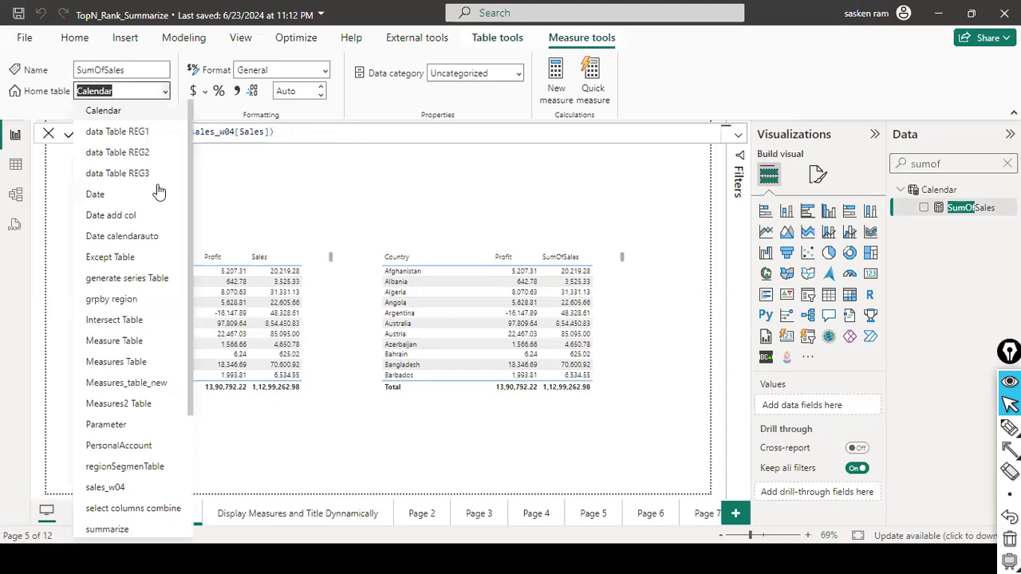
scroll(159, 192, down, 2)
scroll(159, 191, down, 1)
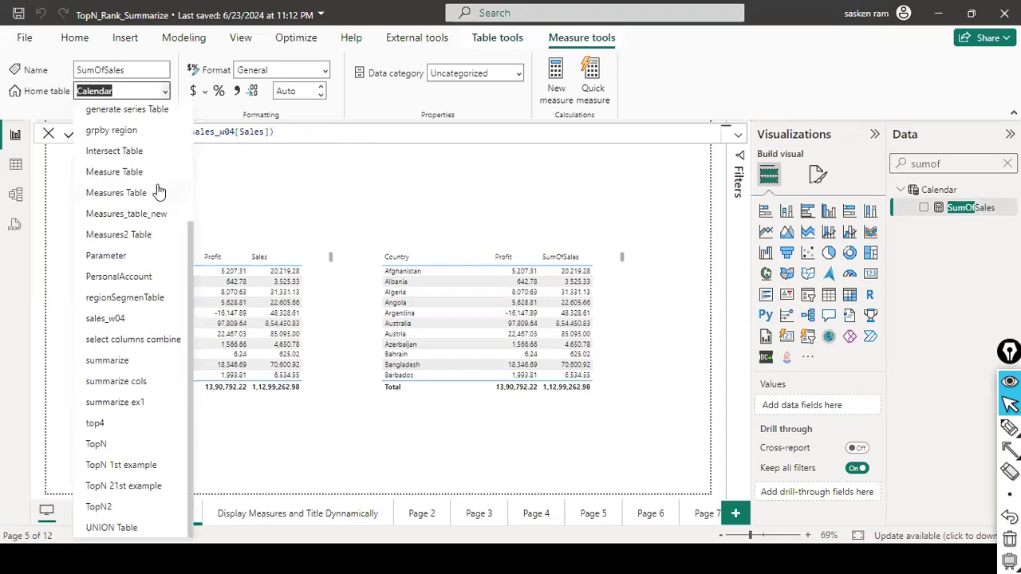
scroll(159, 191, up, 1)
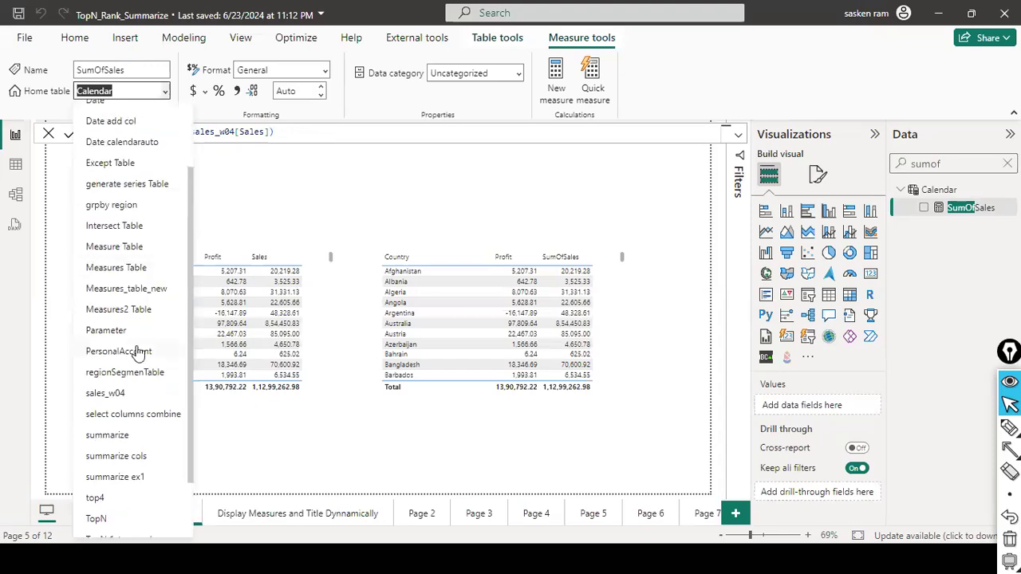
click(150, 293)
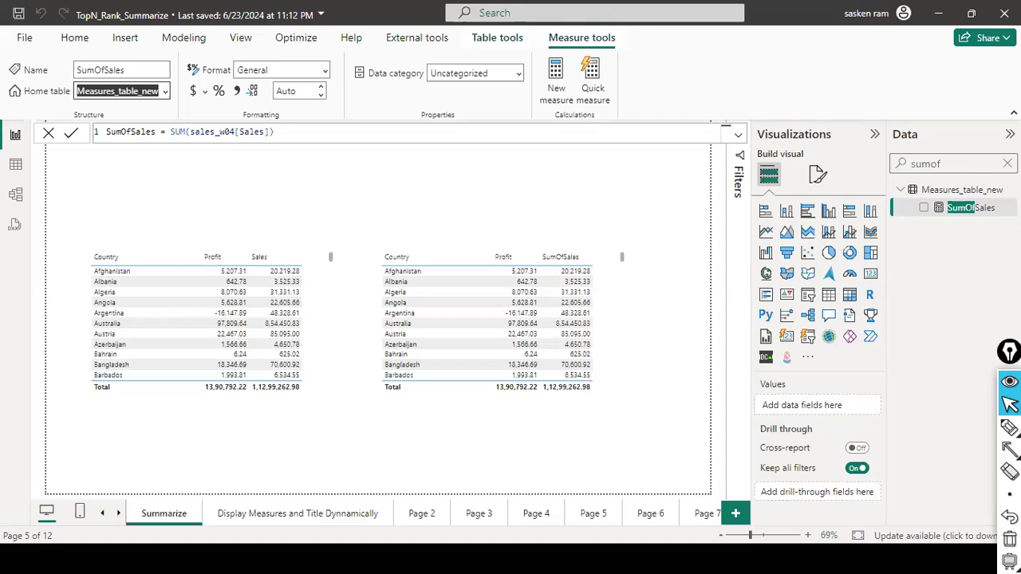
Step: Find the Display Selected Measure by searching for "displ" and set its home table to Measures_table_new
click(1007, 164)
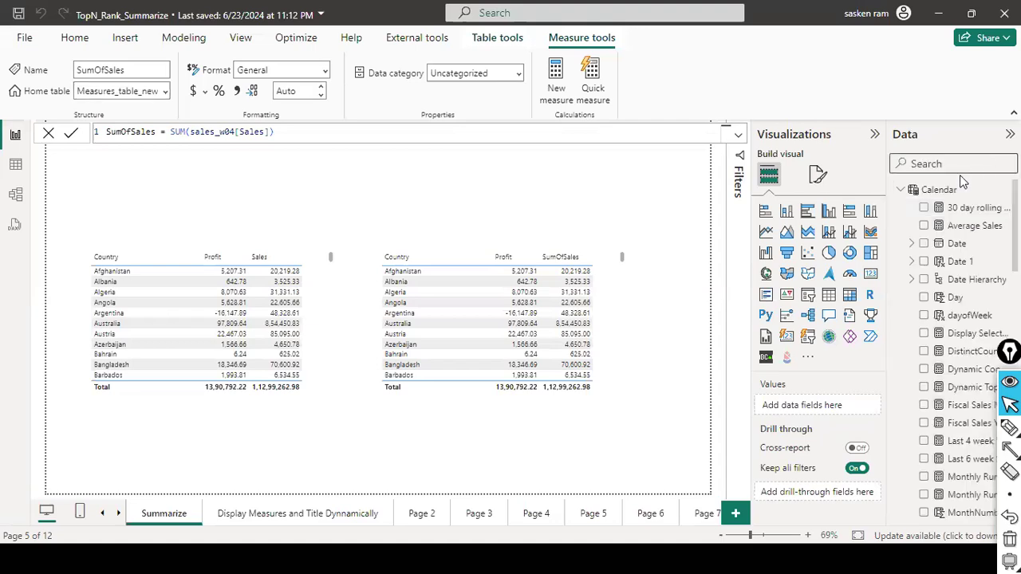
click(961, 169)
text(M)
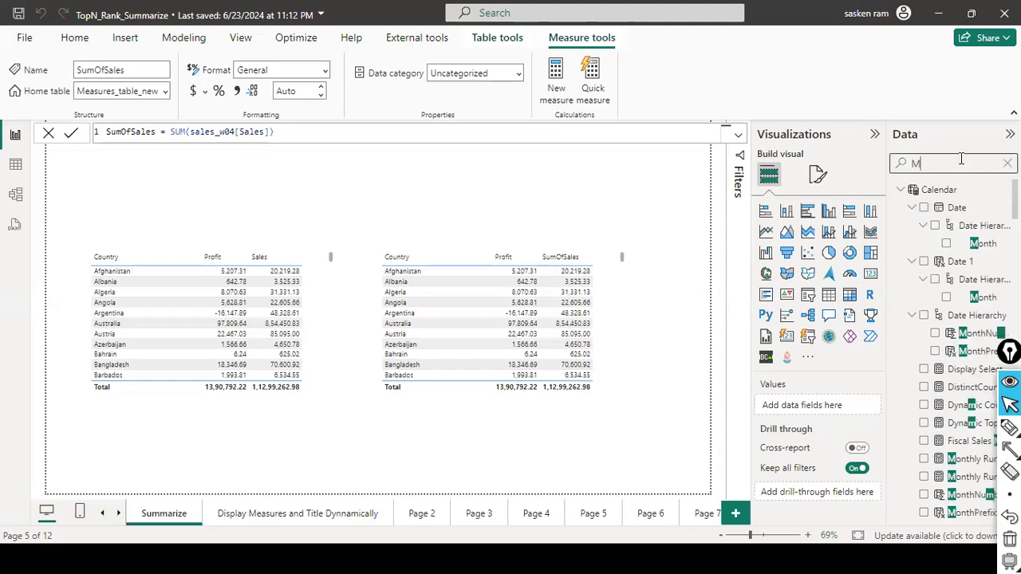
text(===)
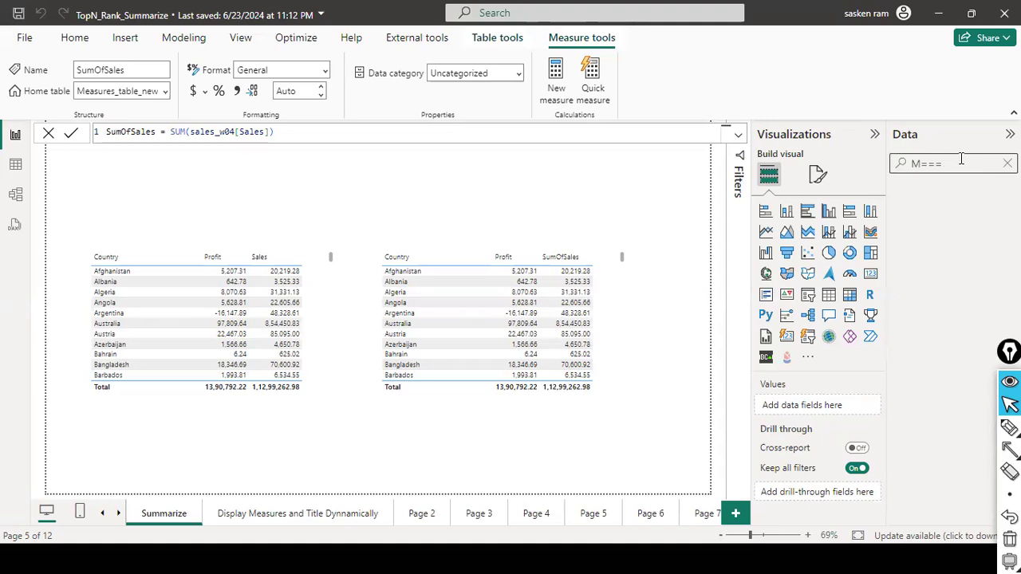
key(BackSpace)
key(BackSpace)
key(BackSpace)
key(BackSpace)
text(displ)
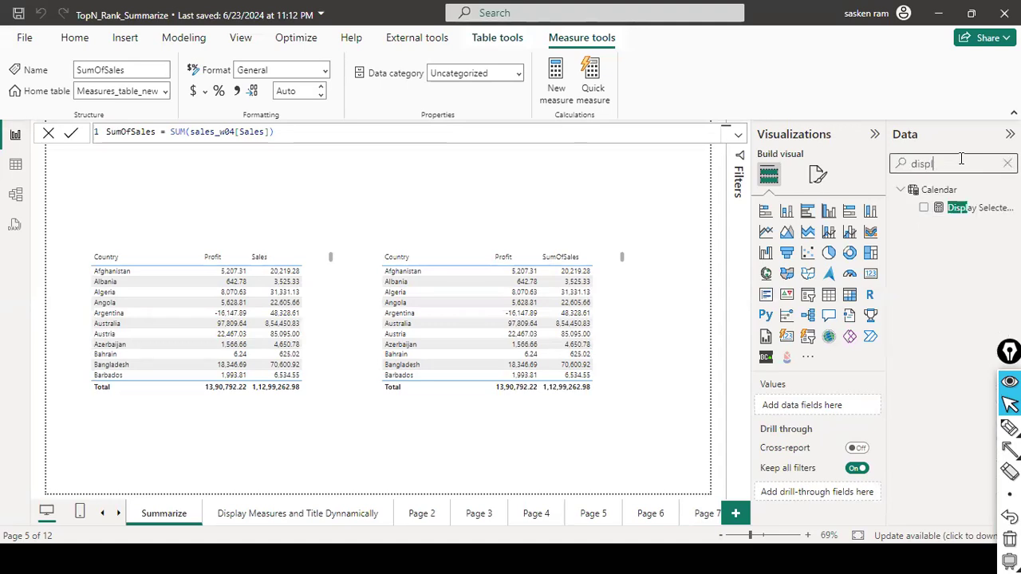
click(984, 207)
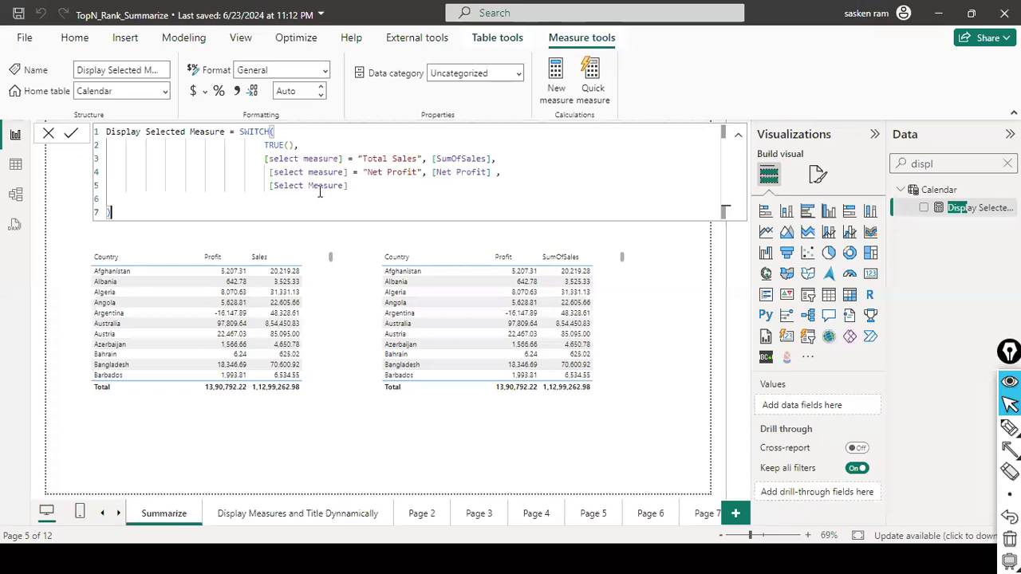
click(167, 92)
click(166, 91)
click(167, 93)
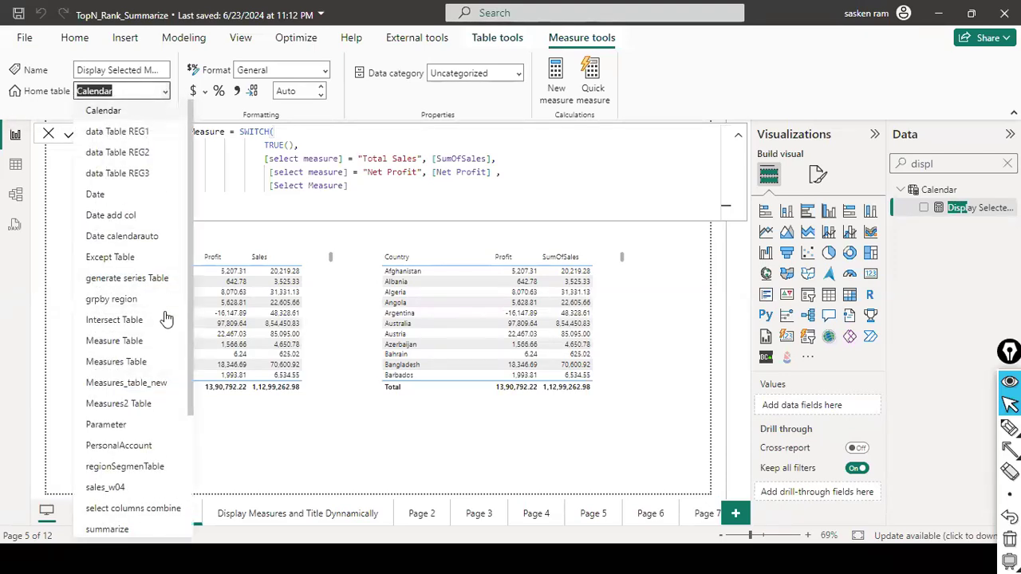
key(Escape)
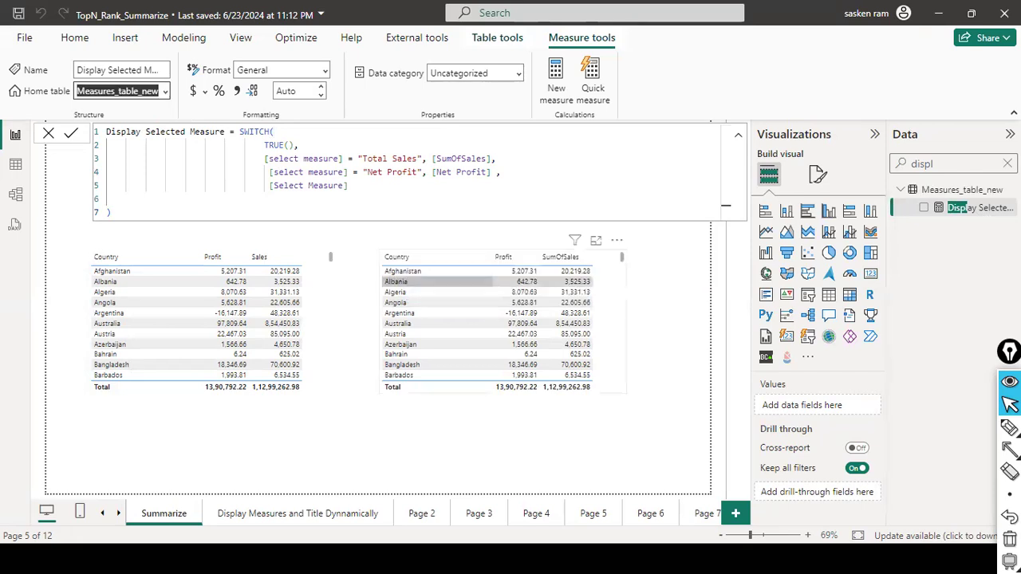
Step: Clear the field search, collapse the other tables, and hide Column1 of Measures_table_new in the report view
click(1008, 163)
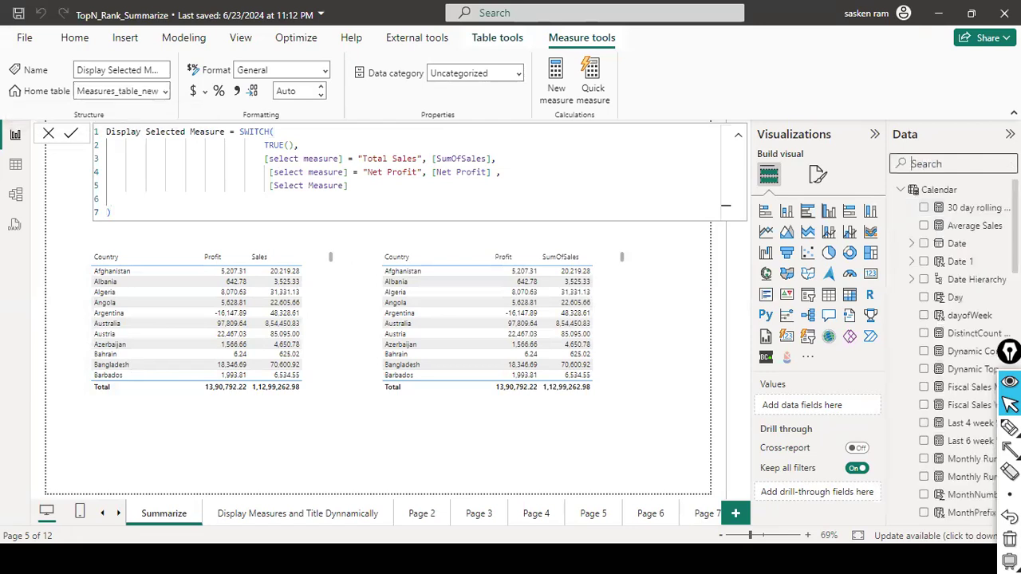
click(912, 185)
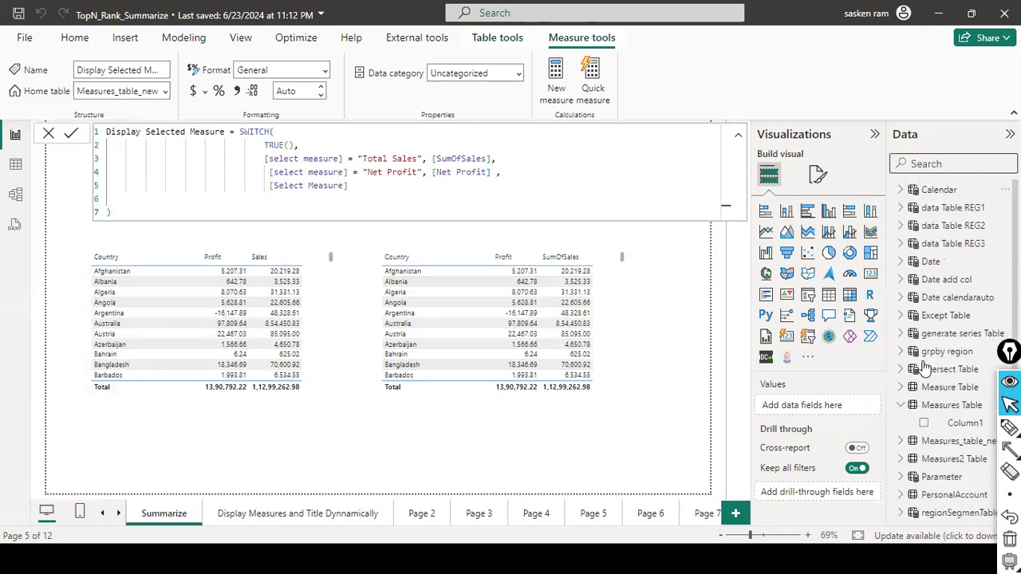
scroll(928, 355, down, 3)
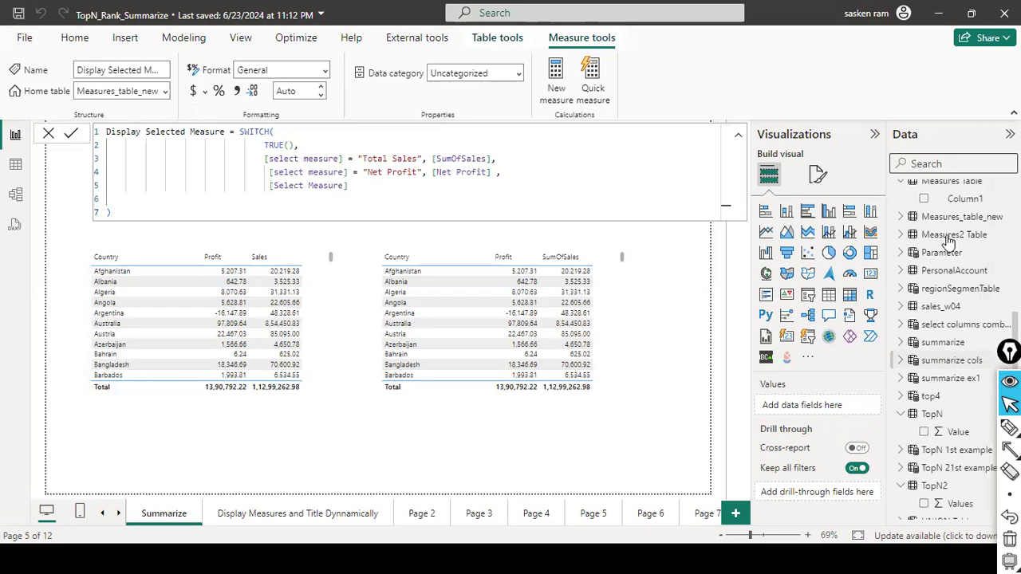
scroll(949, 244, up, 1)
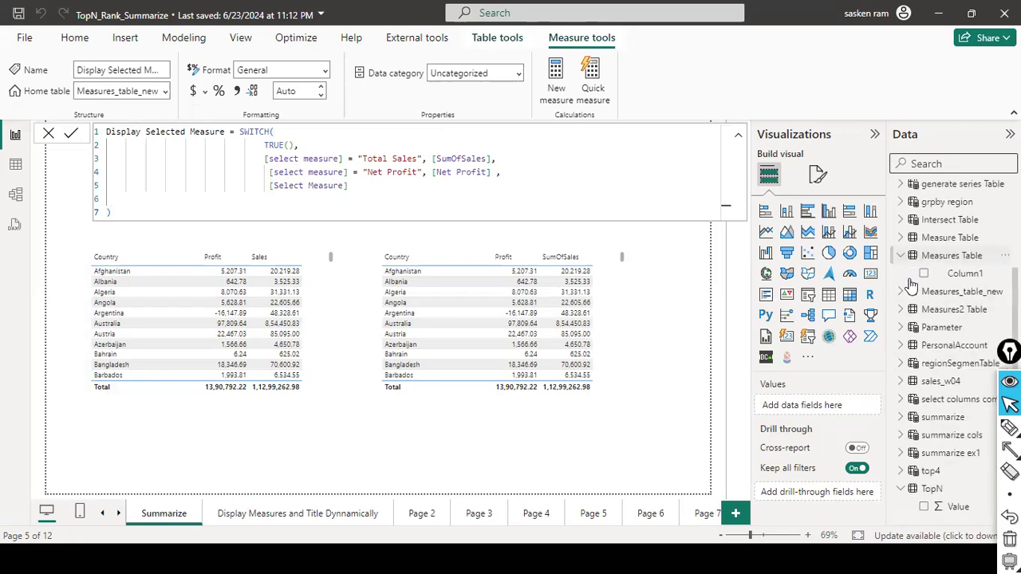
click(901, 255)
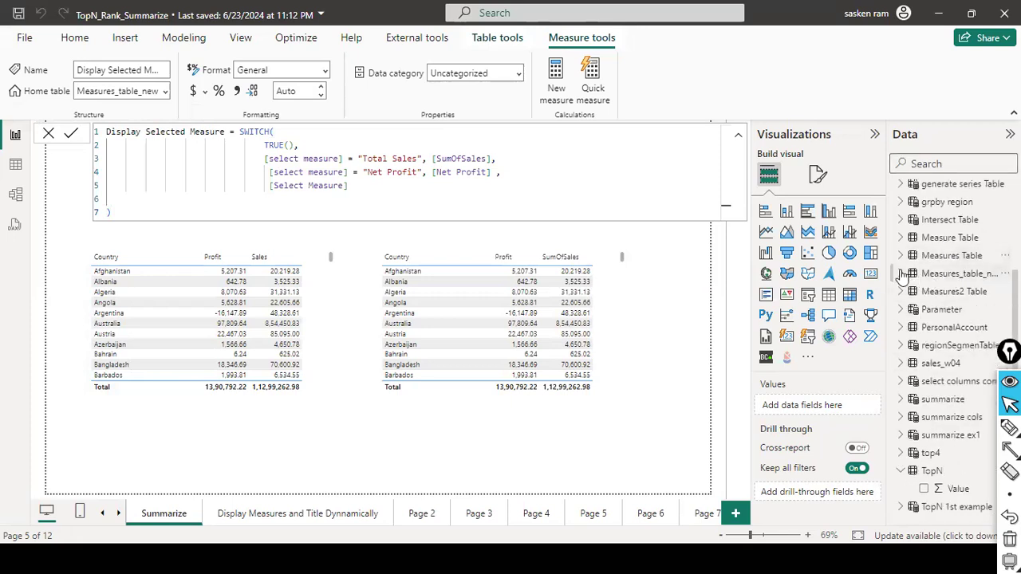
click(901, 274)
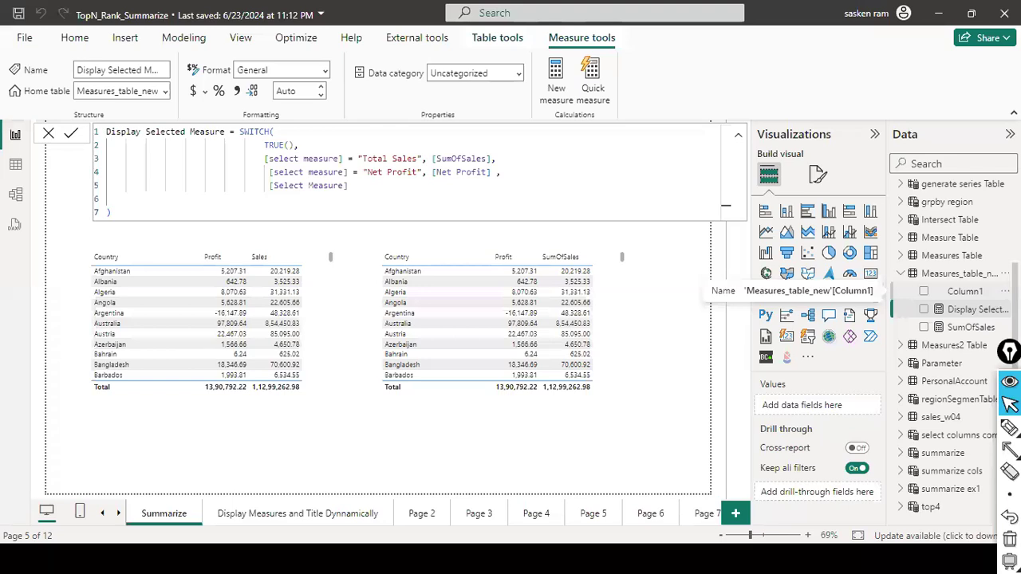
click(1004, 292)
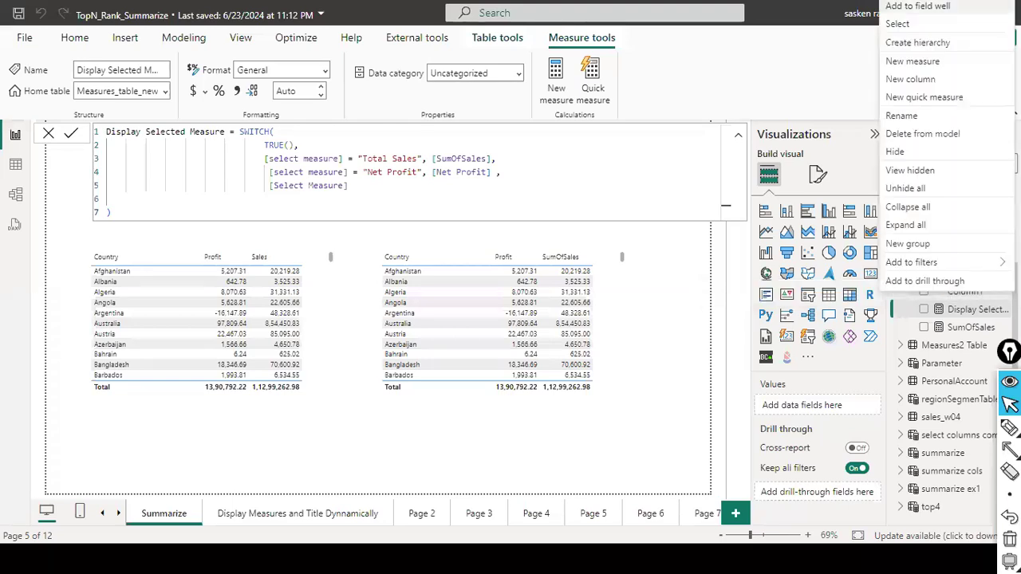
click(913, 153)
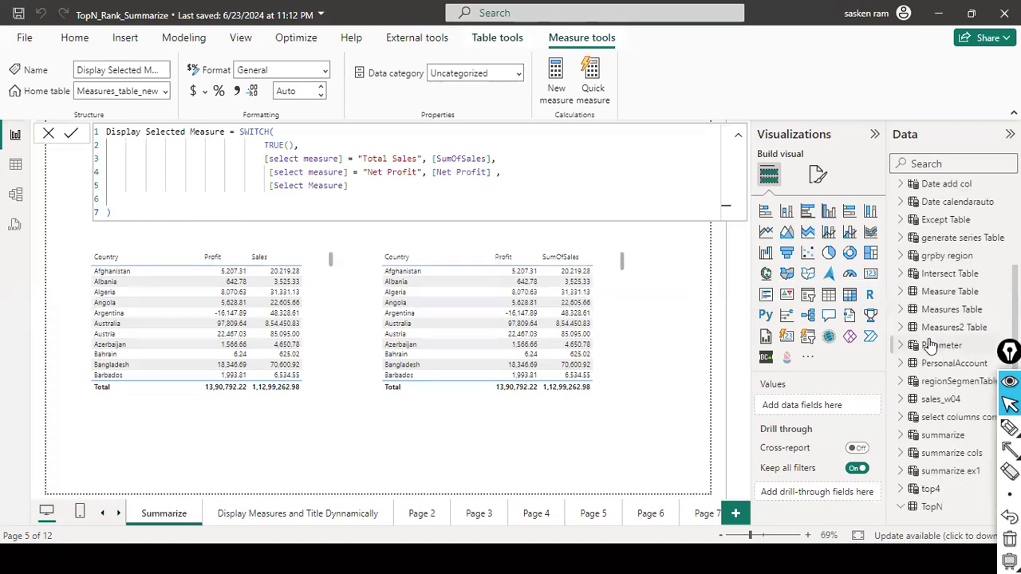
Step: Search the data fields for "mea", clear the search, and check which fields Measures_table_new contains
click(907, 174)
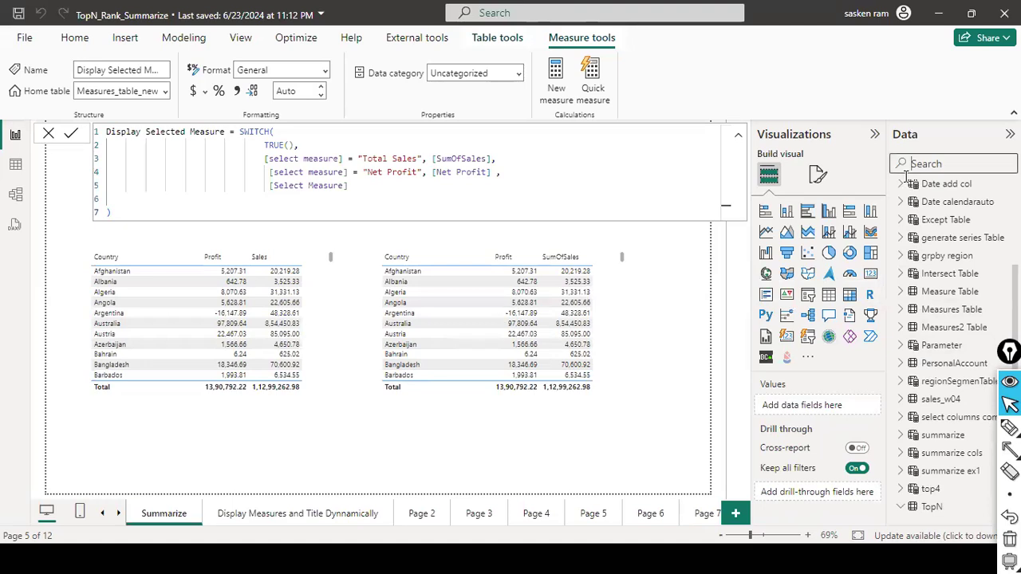
text(mea)
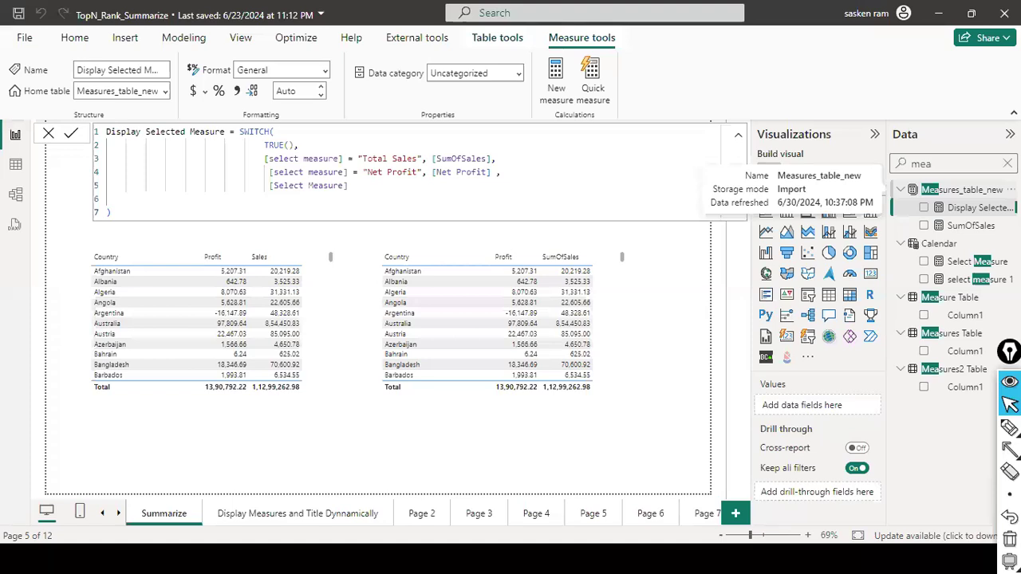
click(1008, 163)
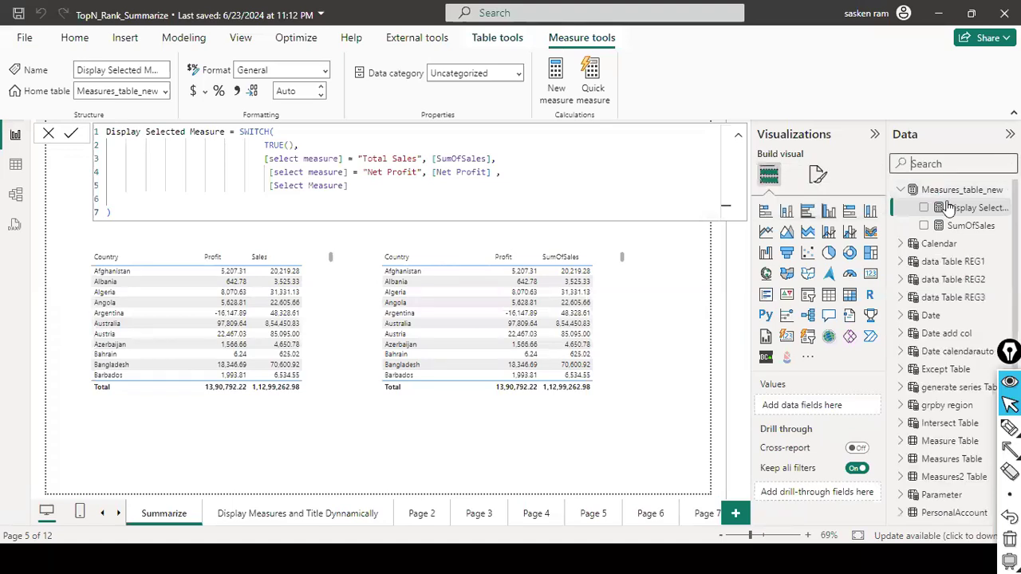
click(901, 192)
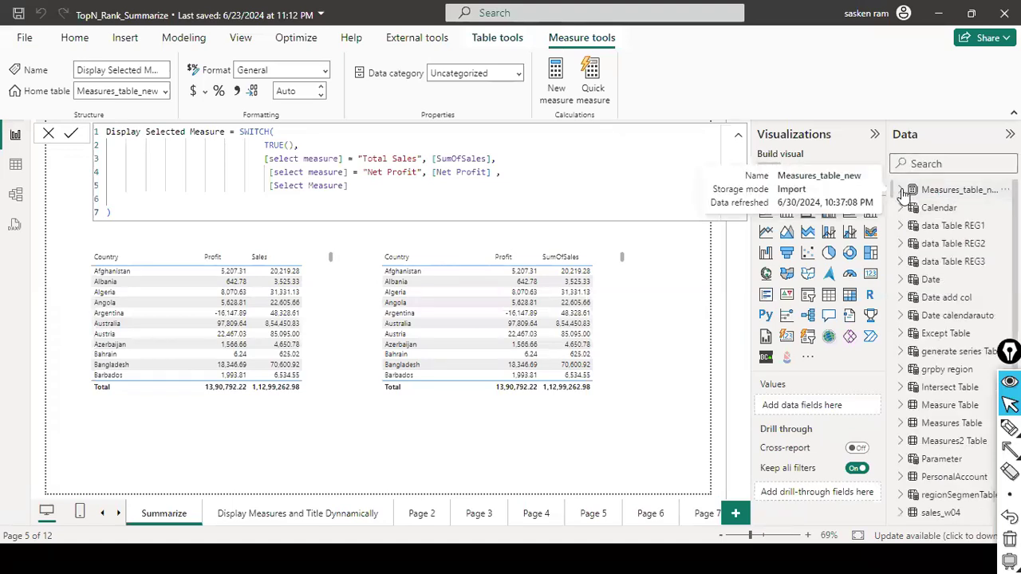
click(901, 192)
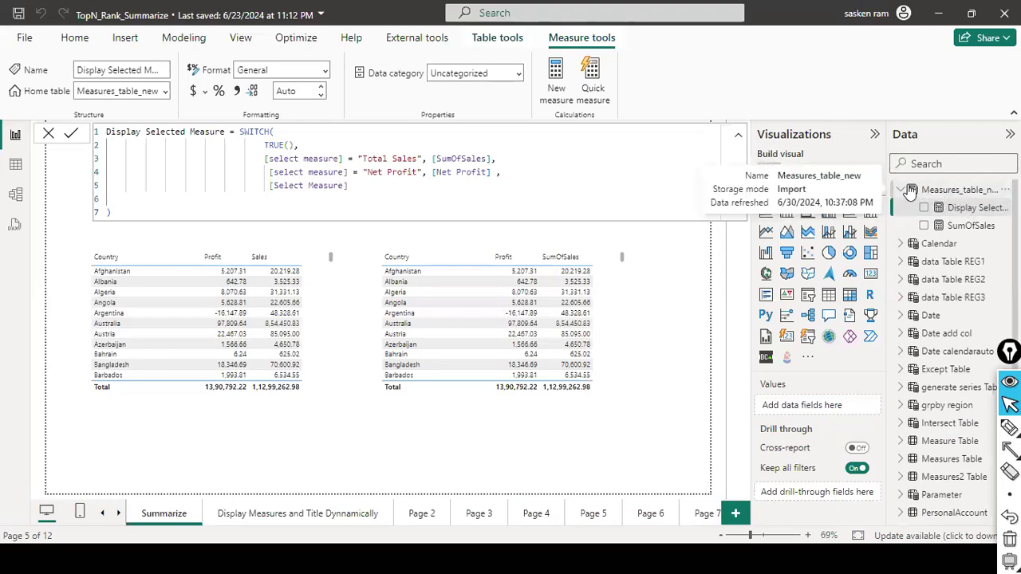
Step: Switch to the model view, close the open measure formula, and select Measures_table_new to show its properties
click(957, 190)
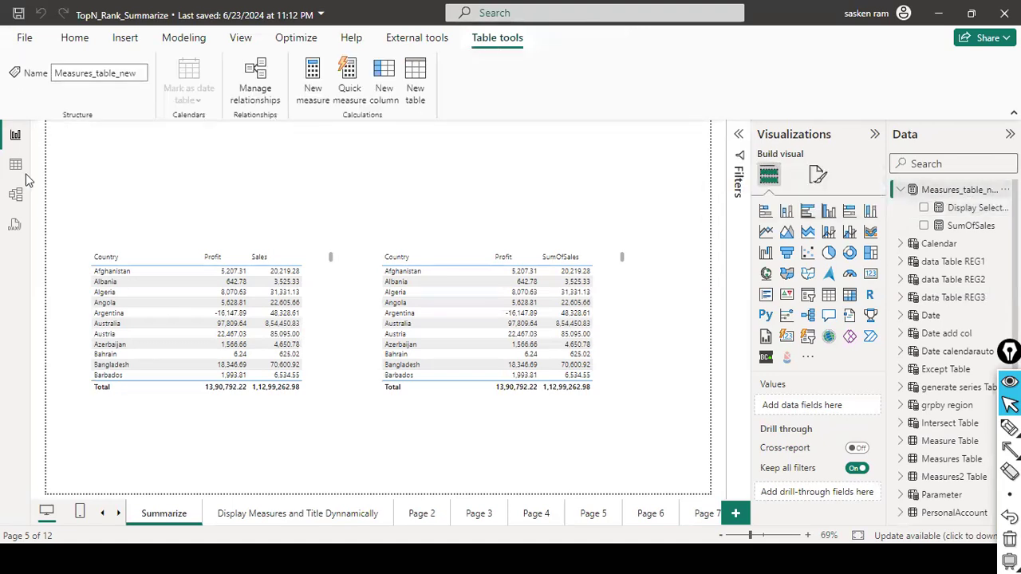
click(14, 198)
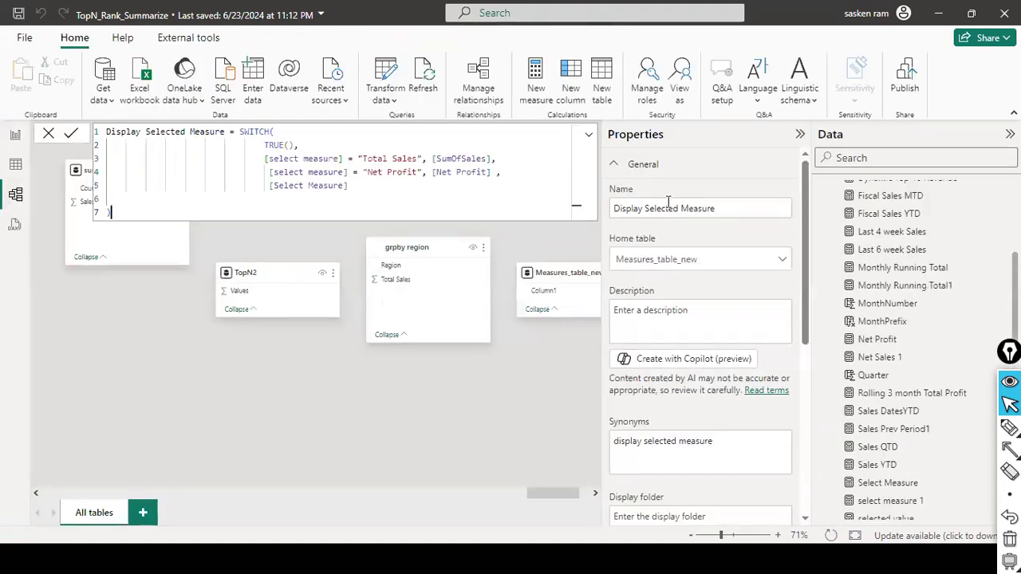
click(49, 133)
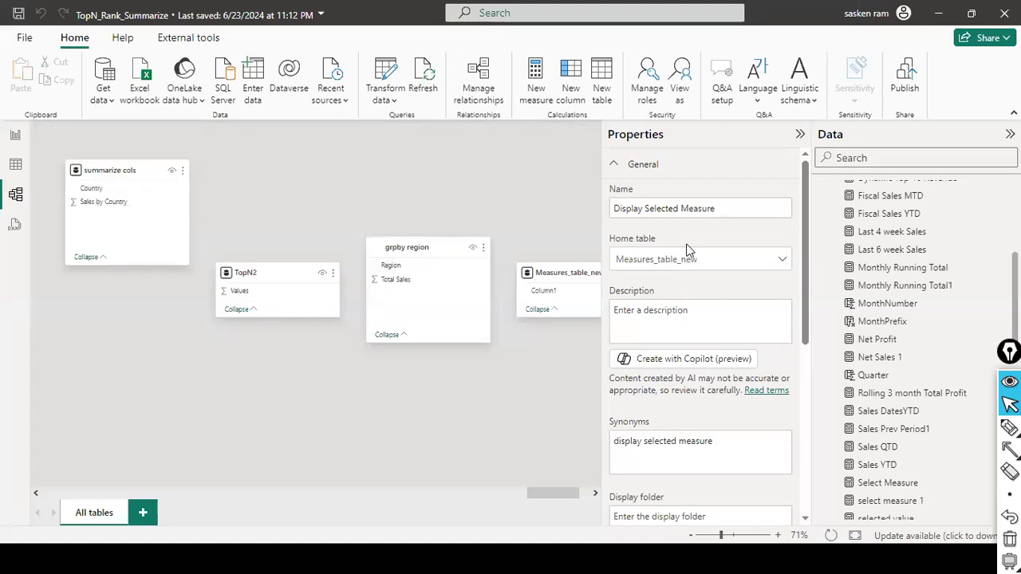
scroll(929, 231, up, 5)
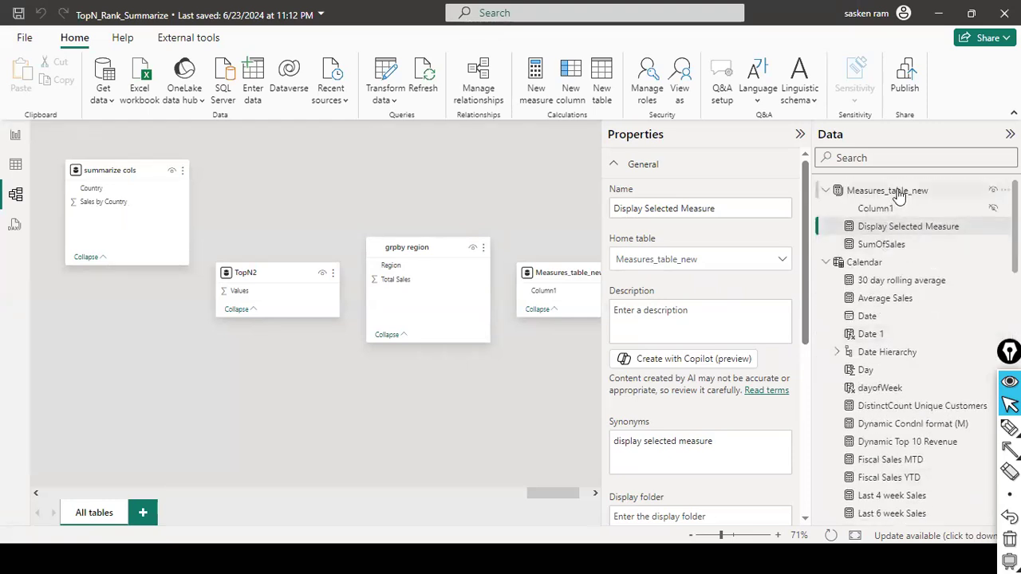
click(897, 191)
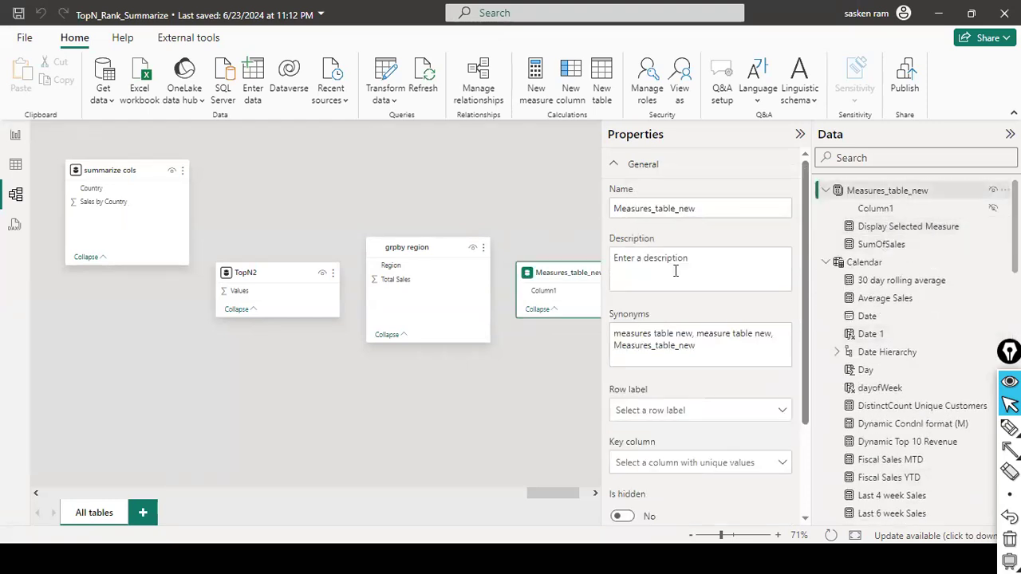
Step: Examine the properties of Measures_table_new, including its row label choices and advanced settings
scroll(676, 271, down, 3)
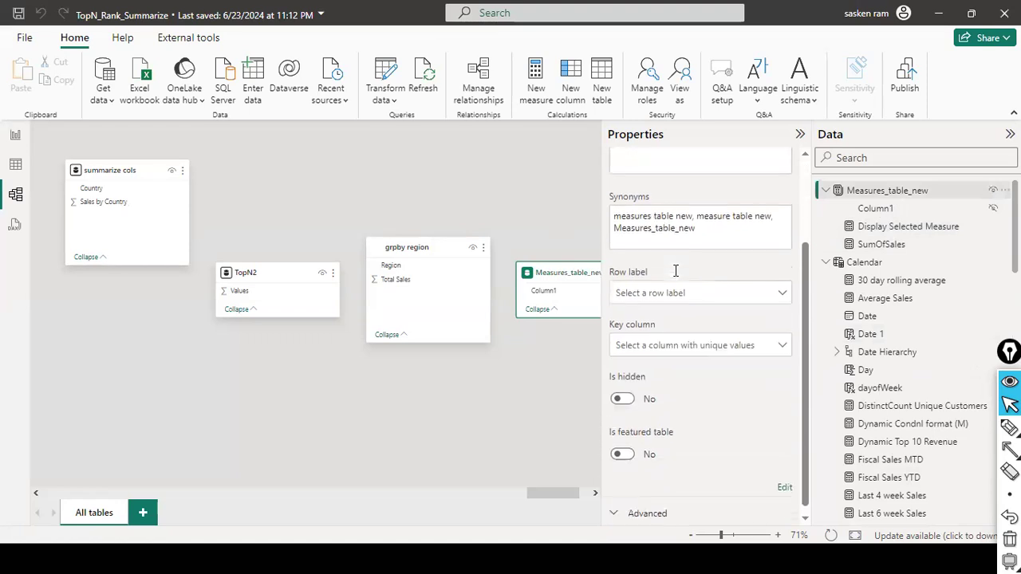
click(778, 288)
click(782, 284)
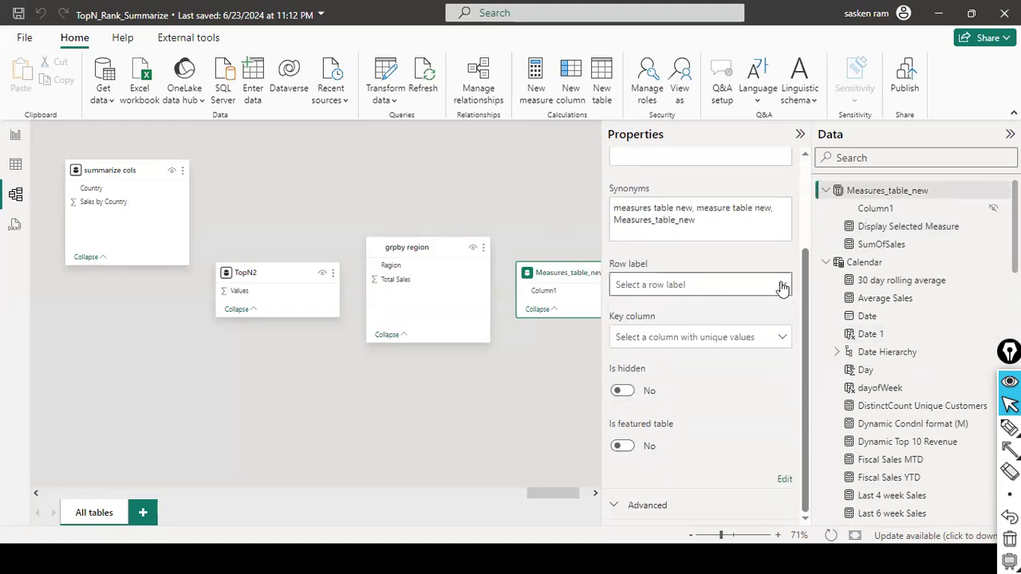
scroll(780, 267, up, 3)
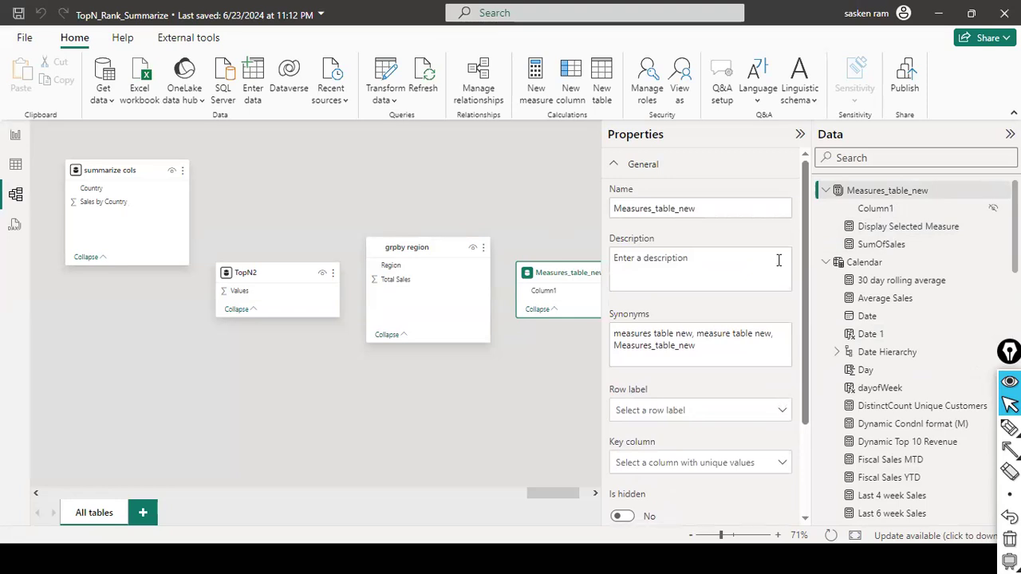
scroll(779, 261, down, 3)
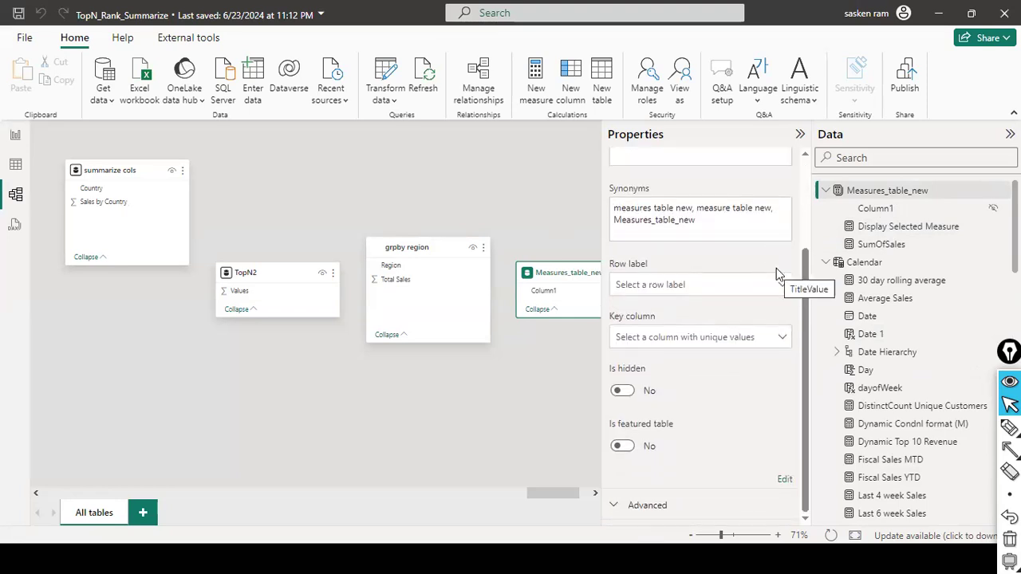
click(613, 505)
scroll(686, 367, up, 4)
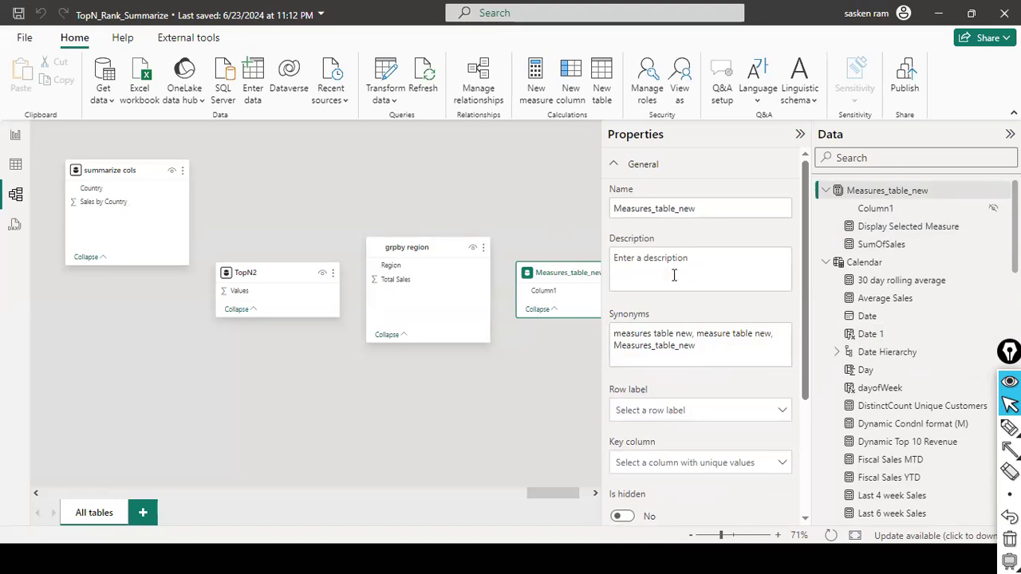
scroll(678, 348, down, 1)
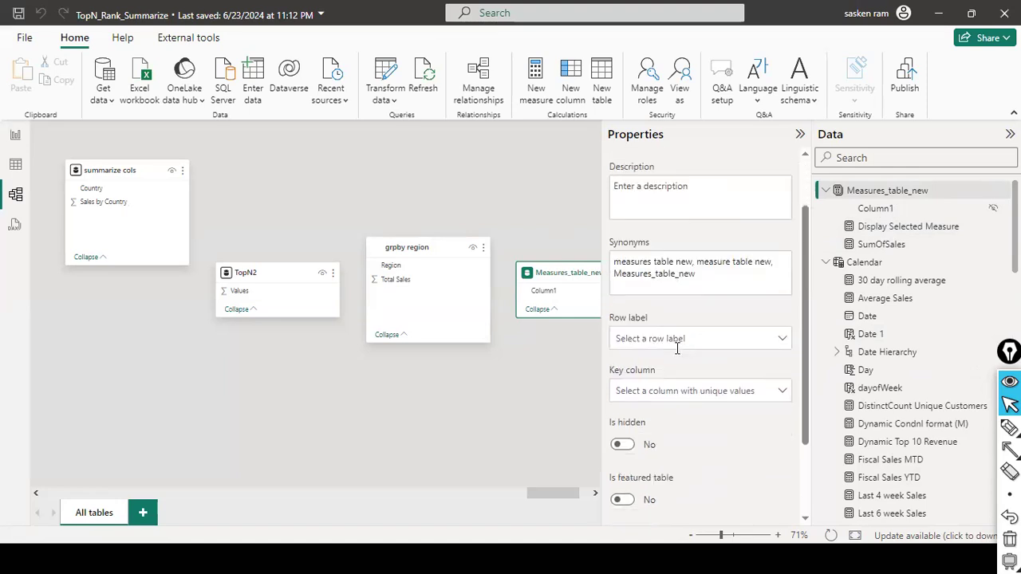
click(782, 339)
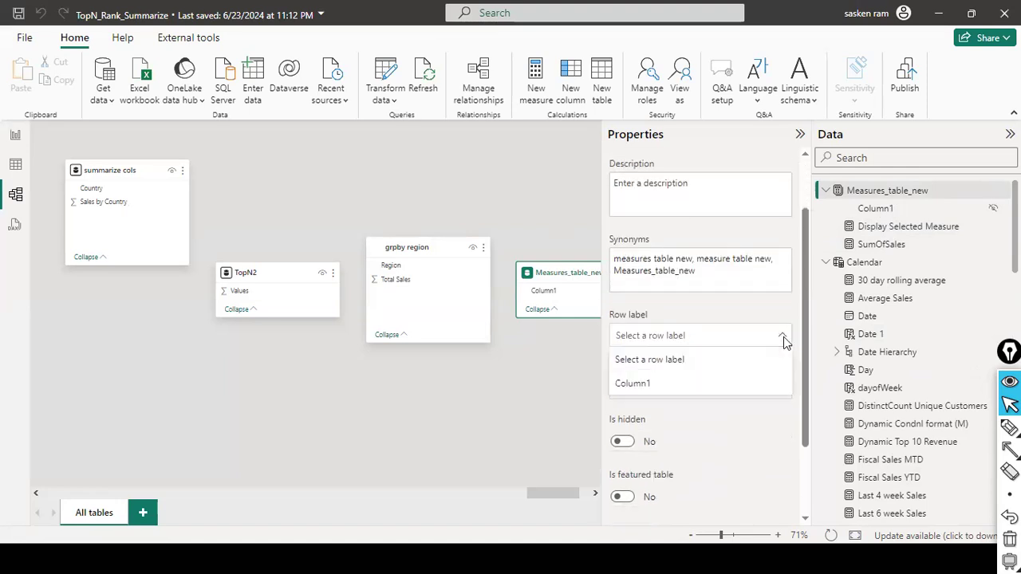
click(696, 372)
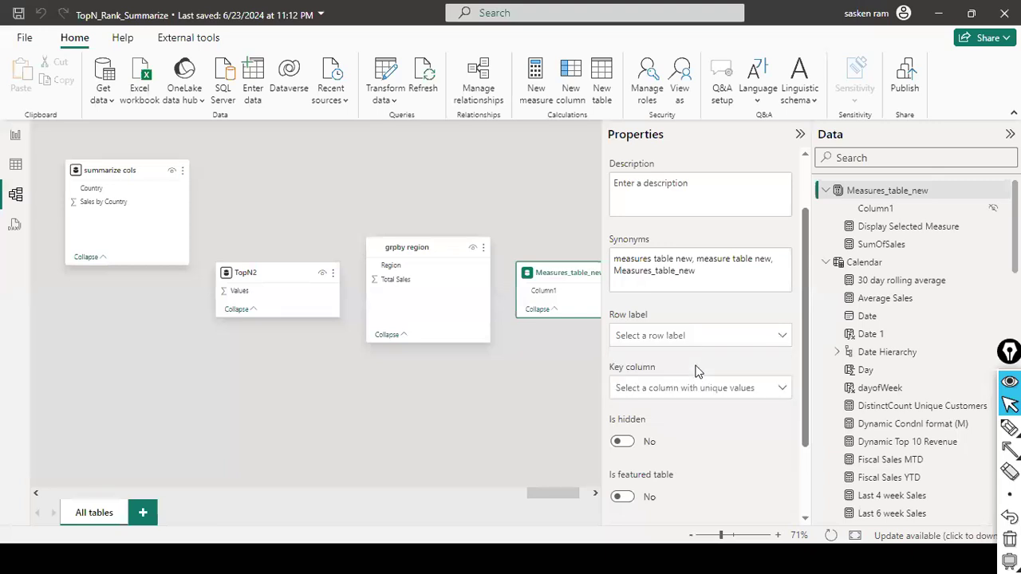
Step: Try Column1 as the key column of Measures_table_new, leave the row label unselected, and clear the key column again
click(693, 391)
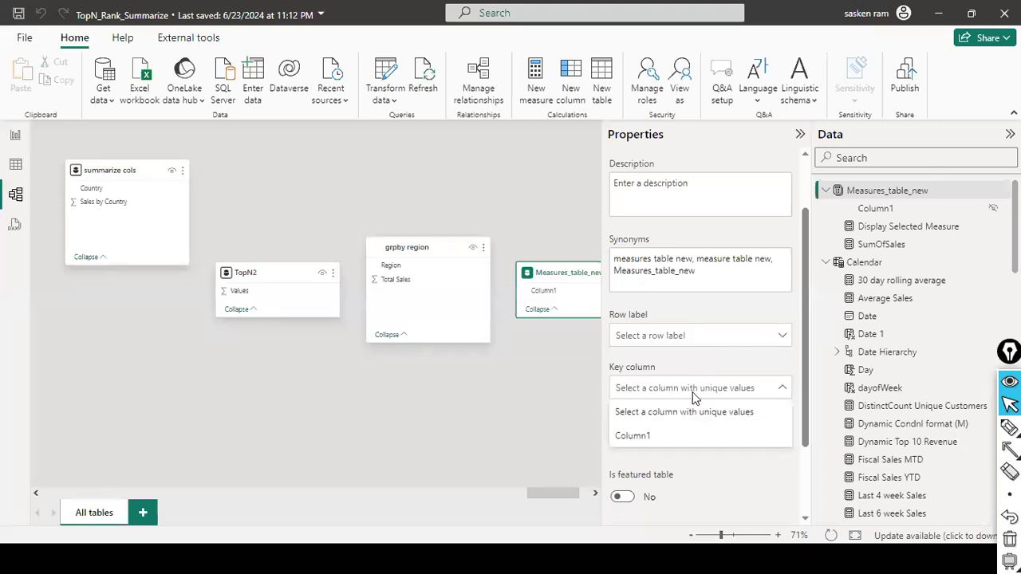
click(656, 435)
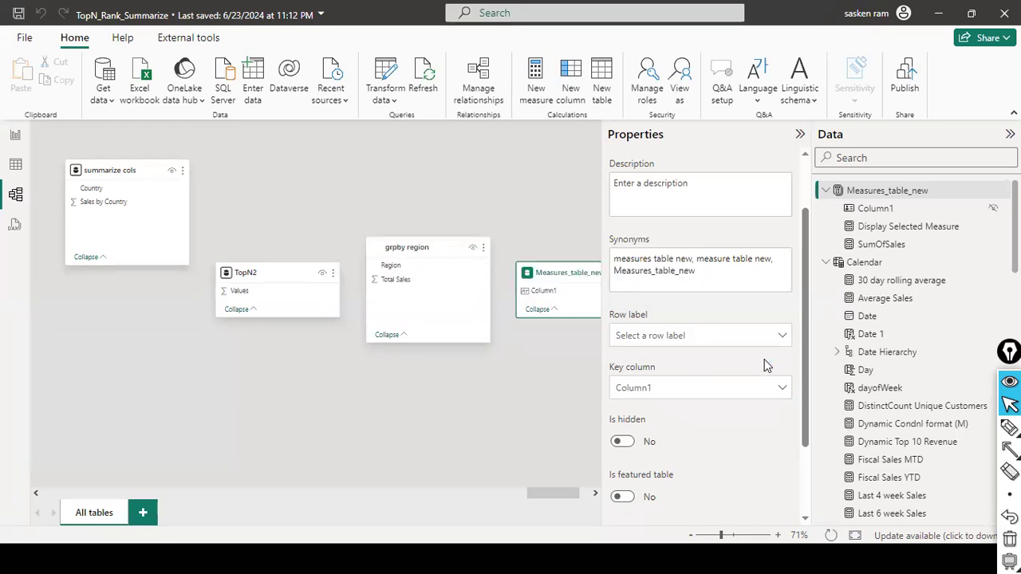
click(779, 337)
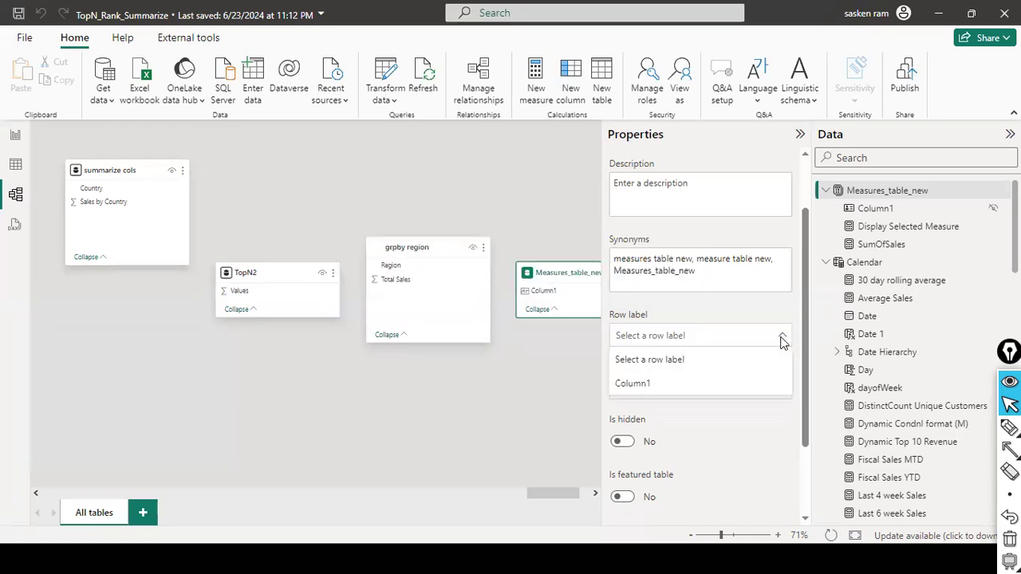
click(724, 363)
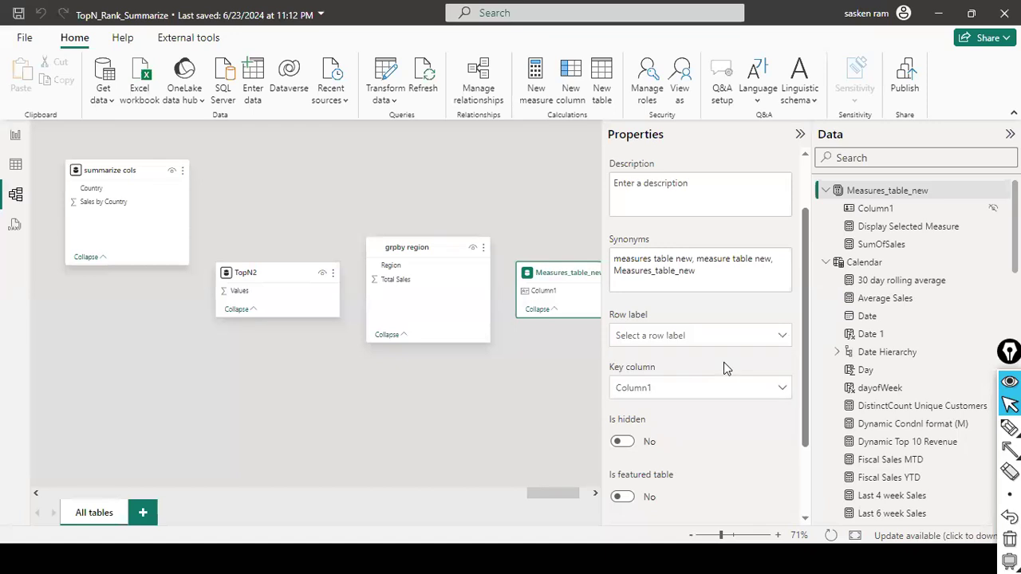
click(787, 393)
click(725, 410)
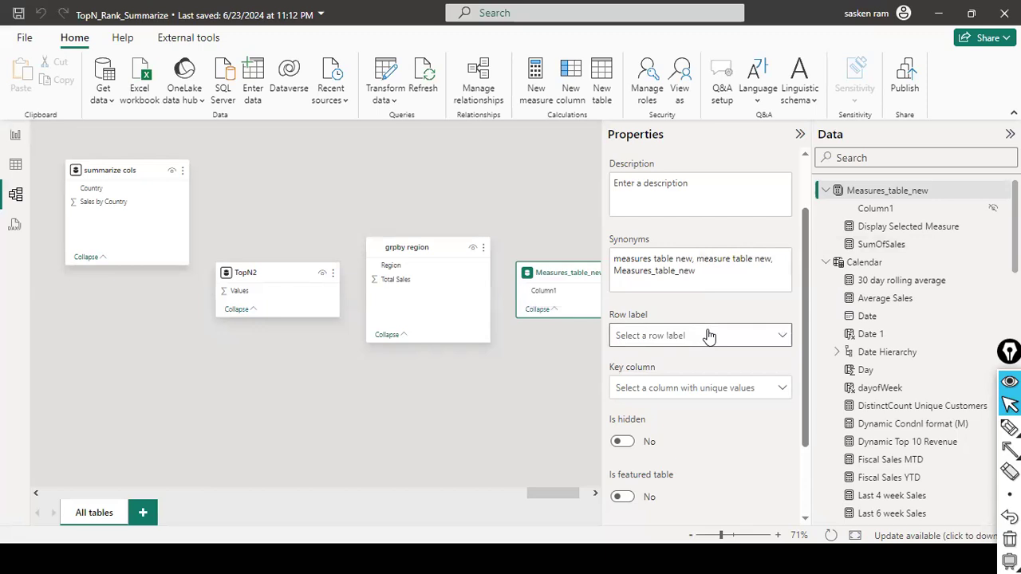
Step: Move the Measures_table_new card in the model diagram to just above the grpby region table
scroll(710, 336, down, 3)
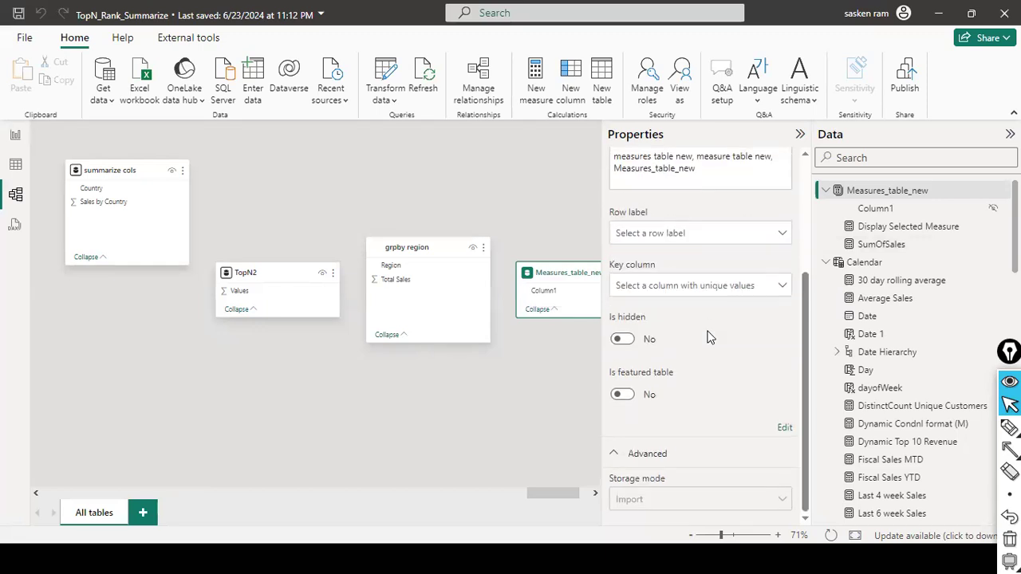
scroll(709, 336, up, 5)
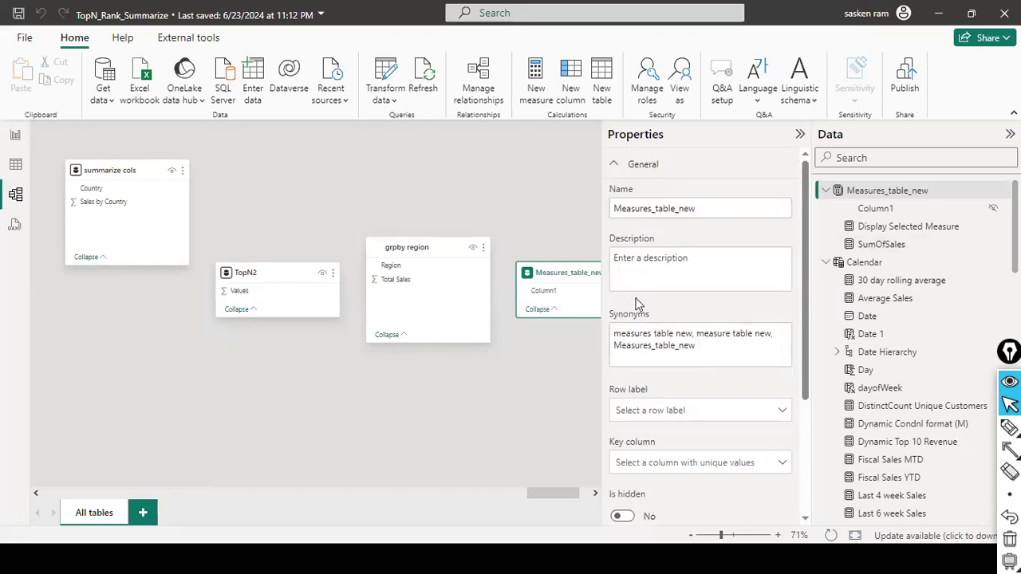
click(575, 282)
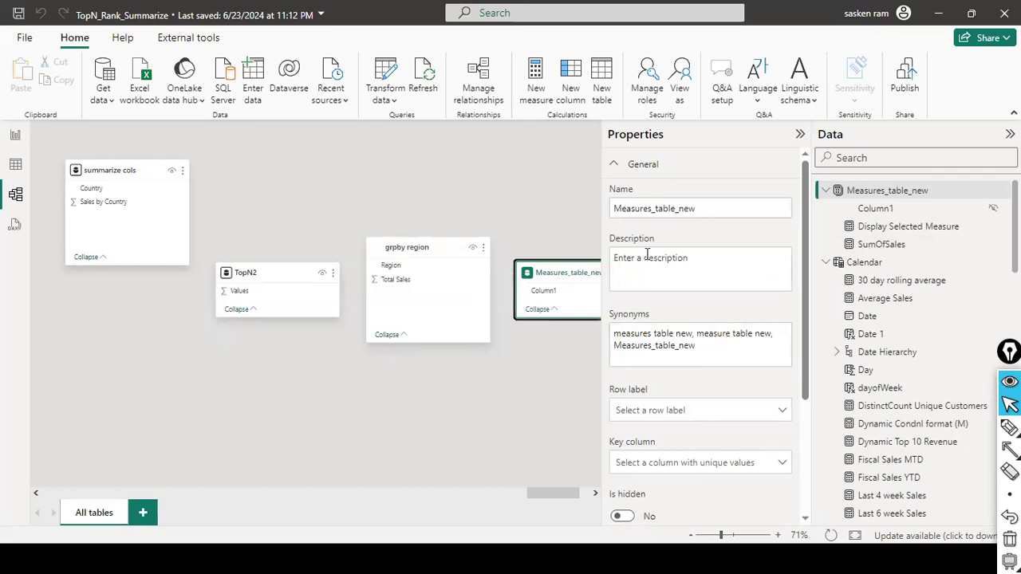
drag(563, 275, 424, 193)
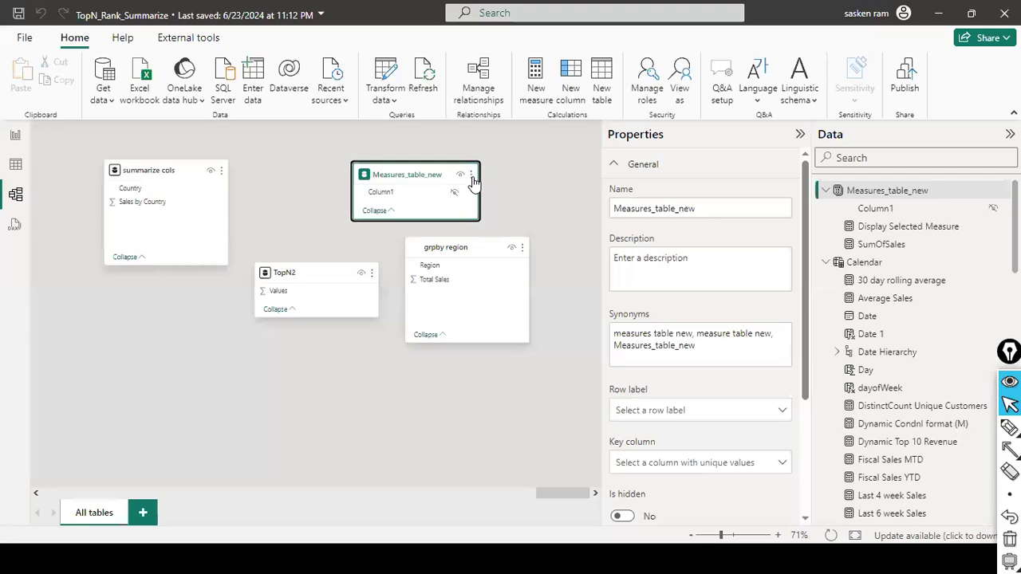
Step: Examine the available actions for the Measures_table_new card and its remaining properties
click(471, 175)
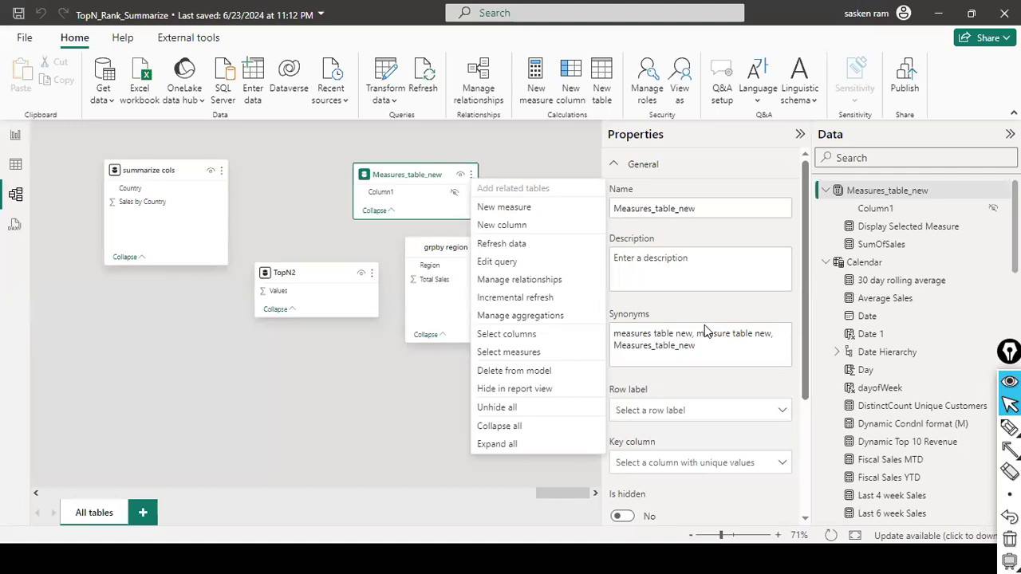
click(471, 174)
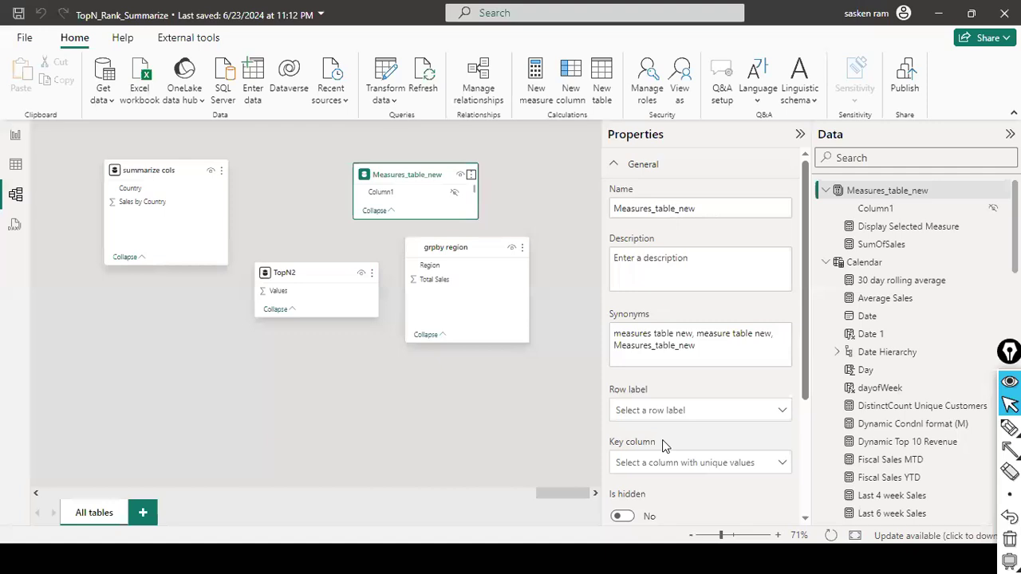
scroll(663, 444, down, 3)
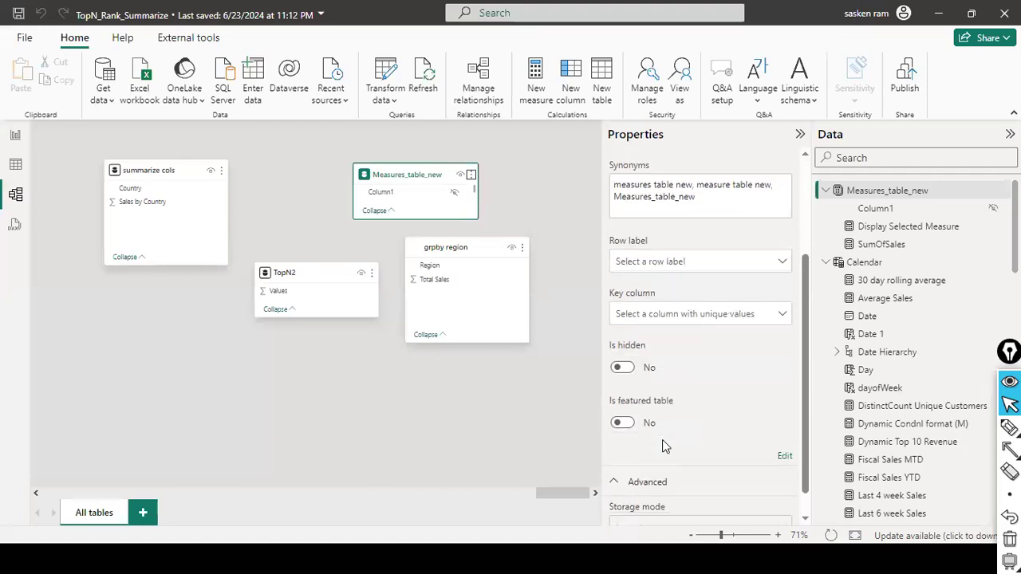
scroll(662, 443, up, 3)
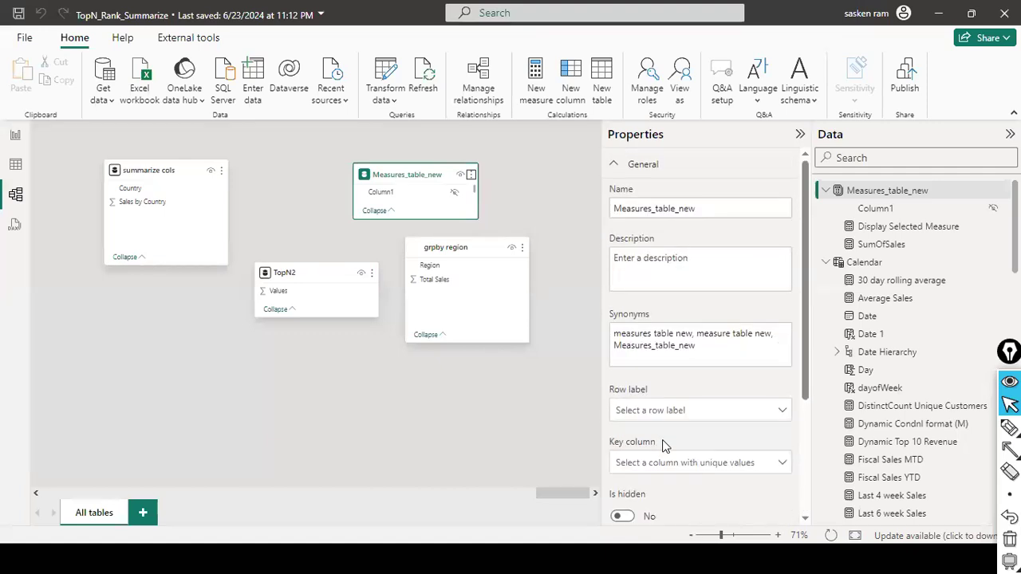
Step: Collapse the table properties and the Measures_table_new field list to view the table's summary
click(800, 135)
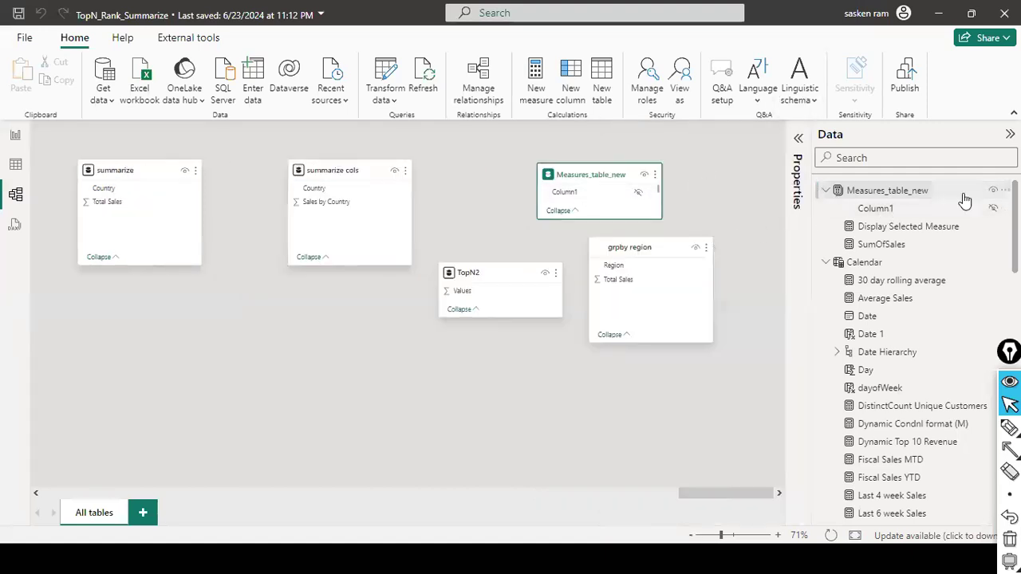
click(826, 191)
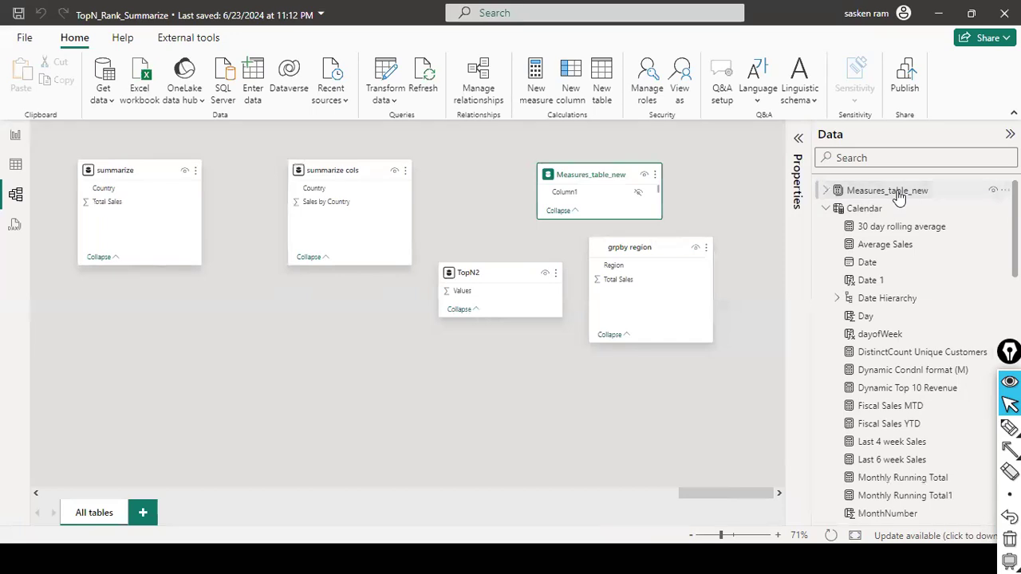
mouse_move(900, 198)
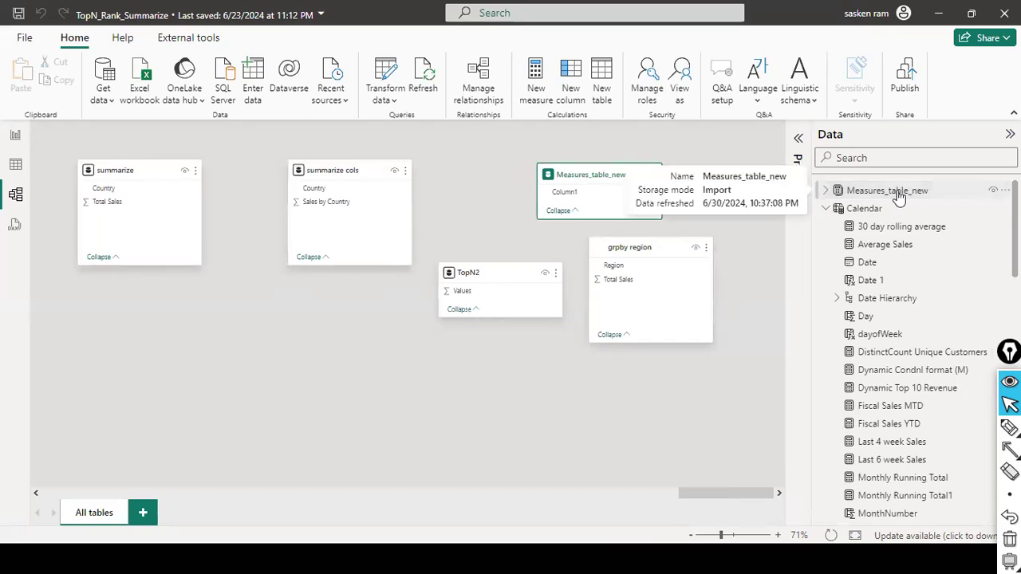
Step: Examine the formulas of the Fiscal Sales YTD and Fiscal Sales MTD measures in the Calendar table
scroll(877, 363, down, 3)
scroll(877, 363, down, 1)
click(878, 279)
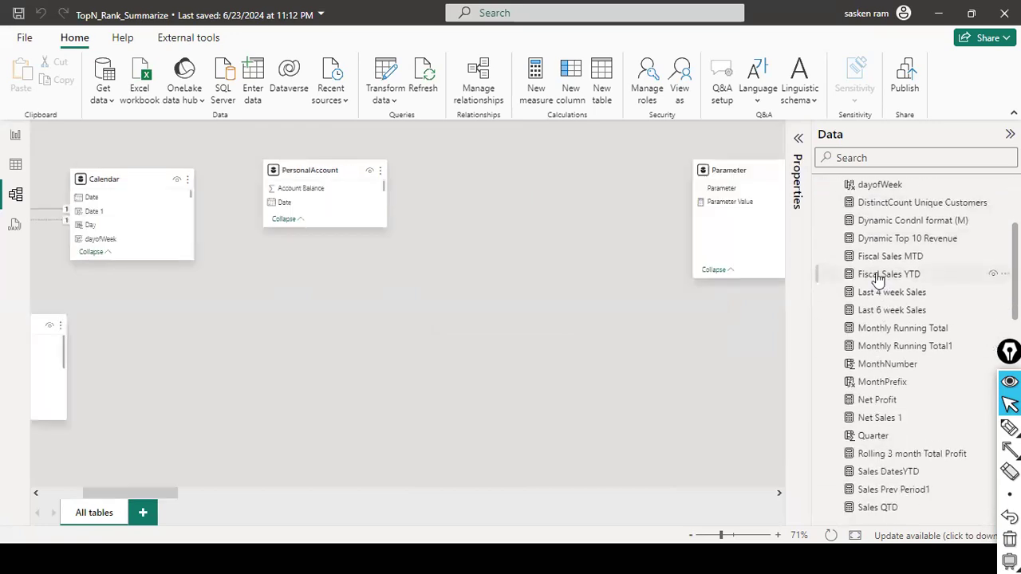
click(878, 278)
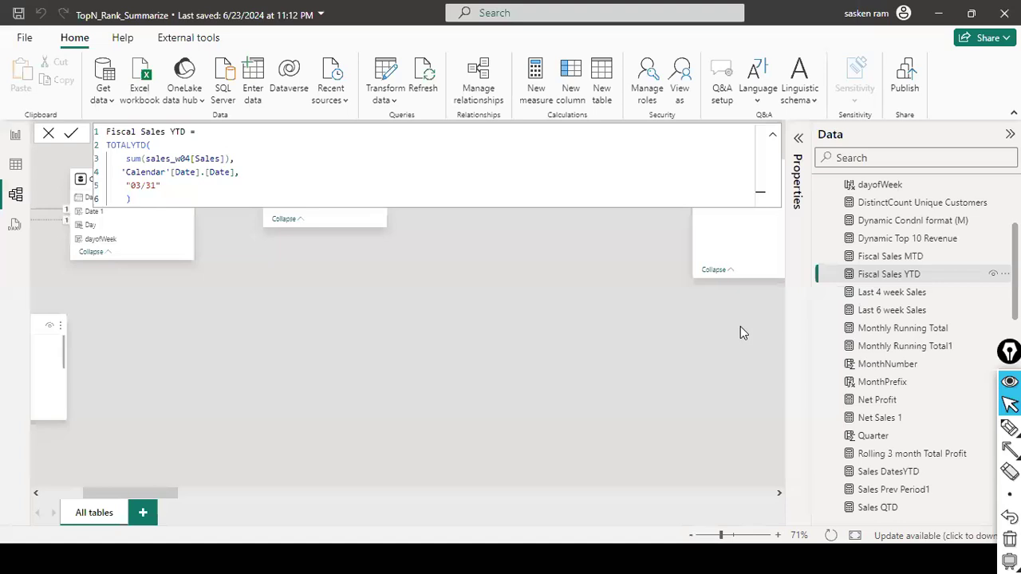
click(886, 261)
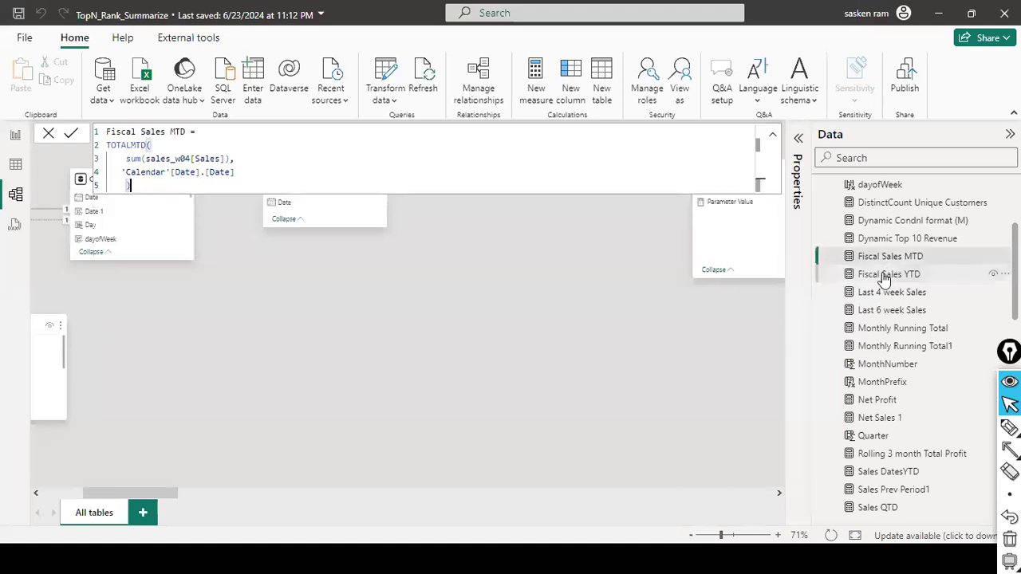
click(884, 276)
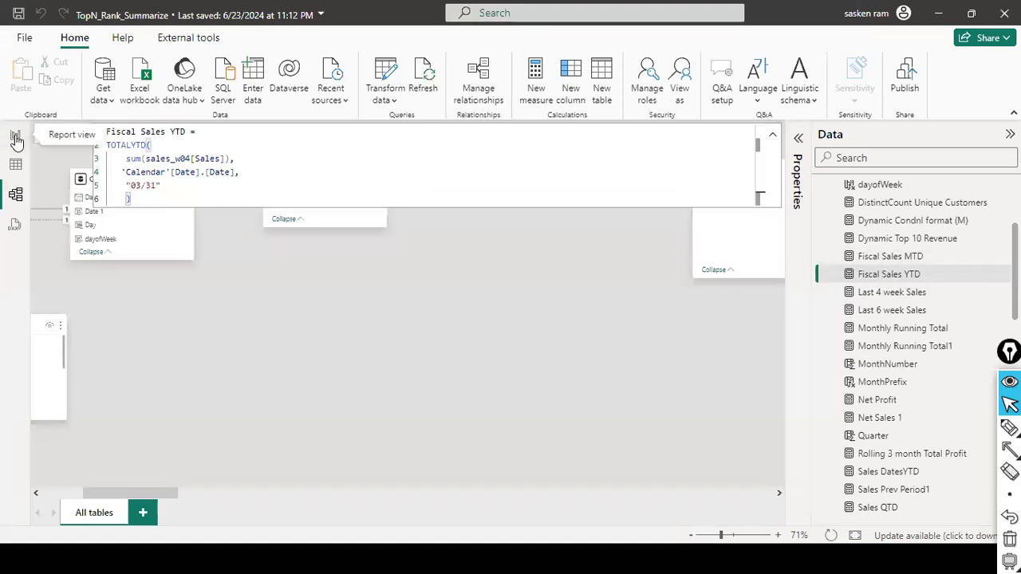
Step: Switch to the report view and search the model's fields for "ytd"
click(16, 138)
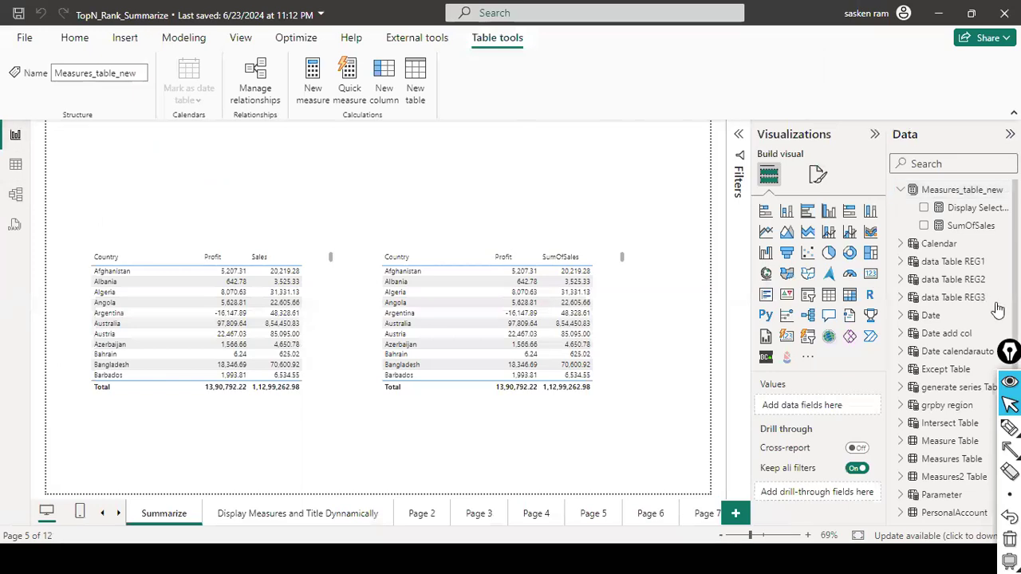
click(927, 158)
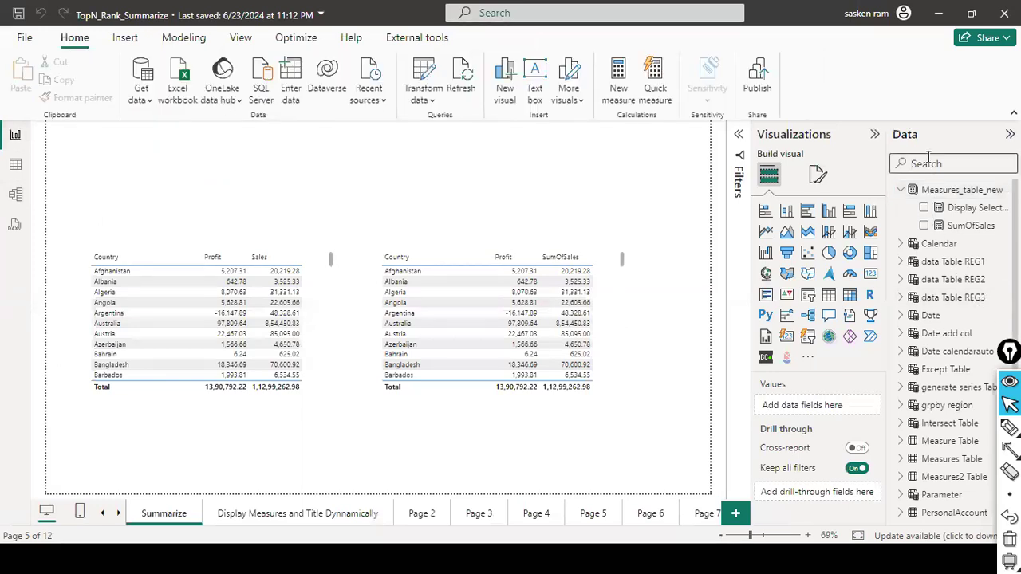
text(ytf)
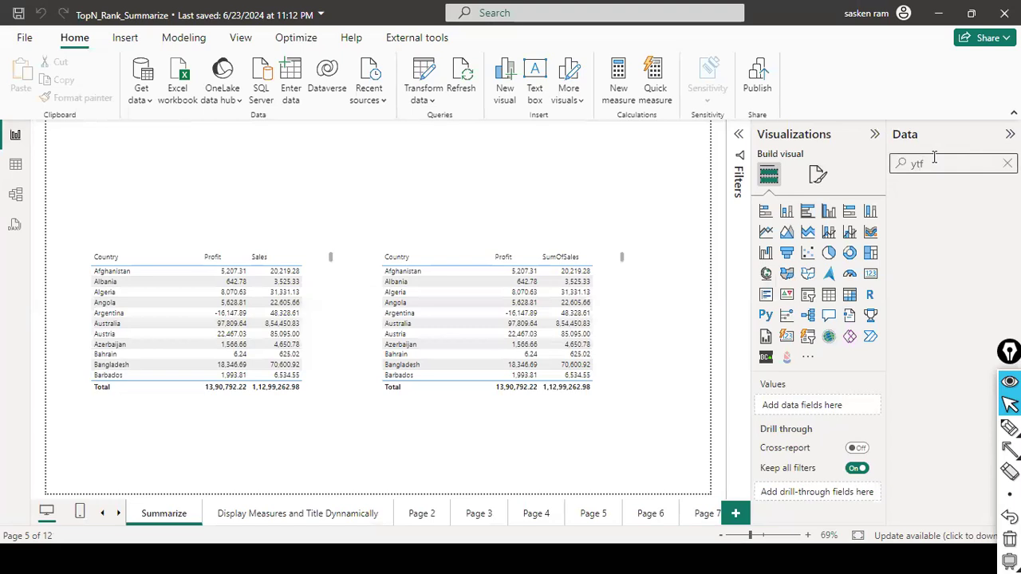
key(BackSpace)
text(d)
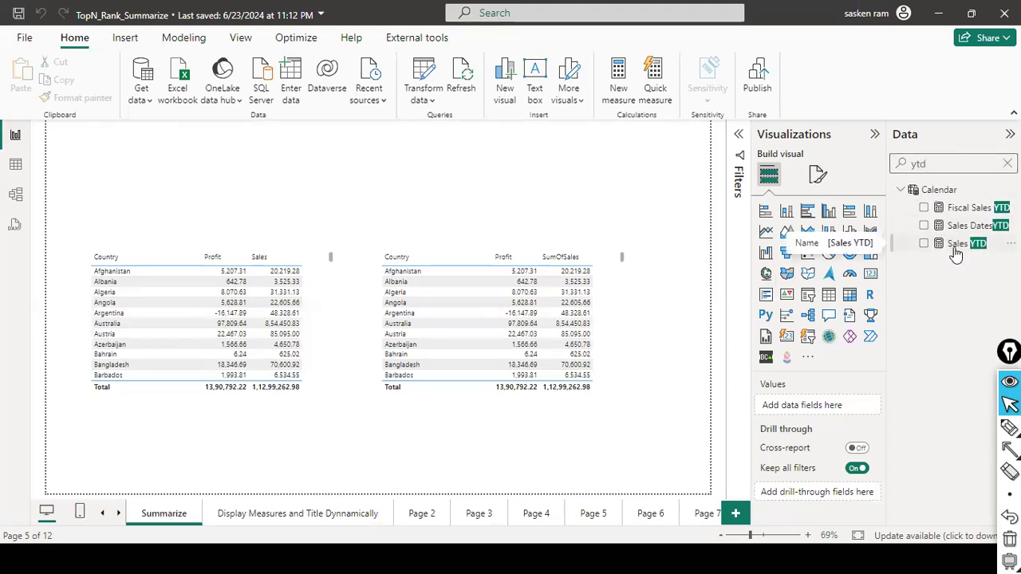
Step: Set the home table of the Sales DatesYTD measure to Measures_table_new, then clear the field search and expand the Calendar table
click(968, 228)
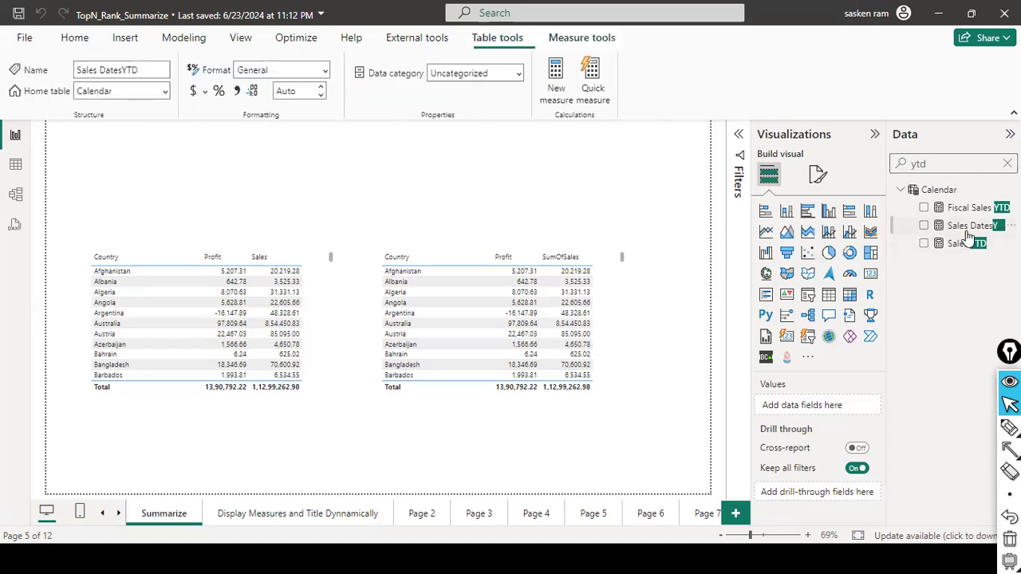
click(165, 92)
scroll(148, 345, down, 3)
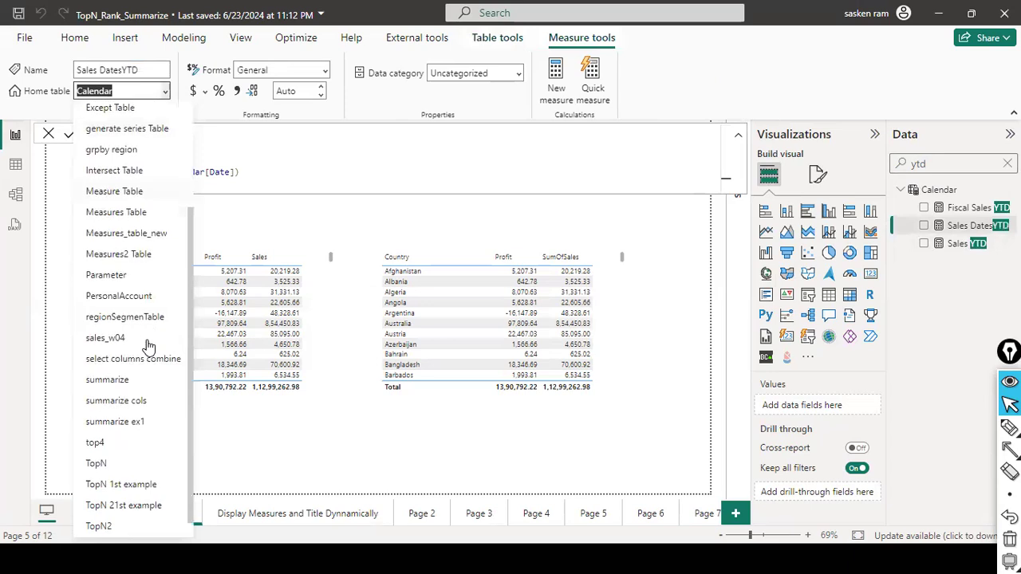
click(214, 207)
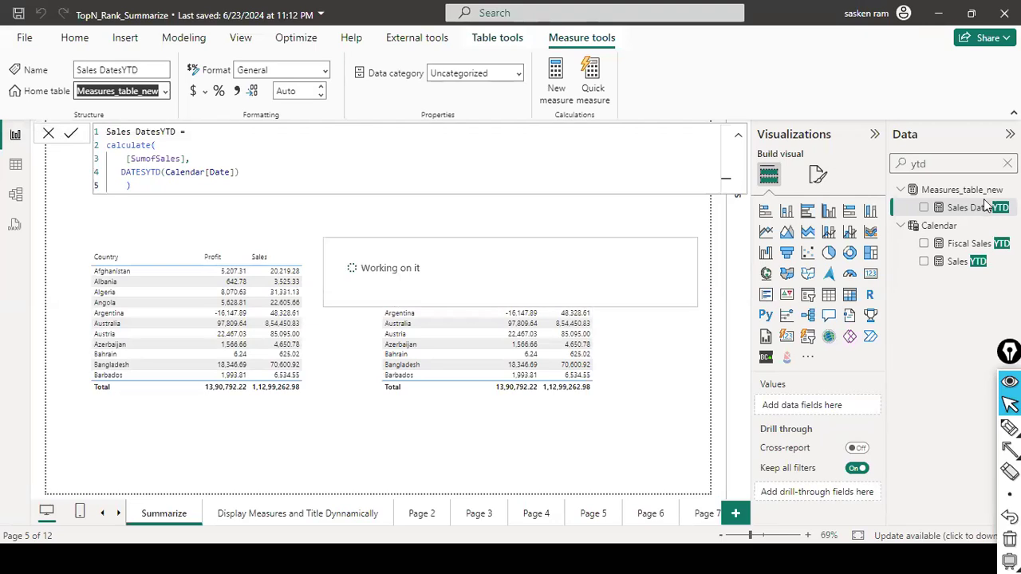
click(1007, 163)
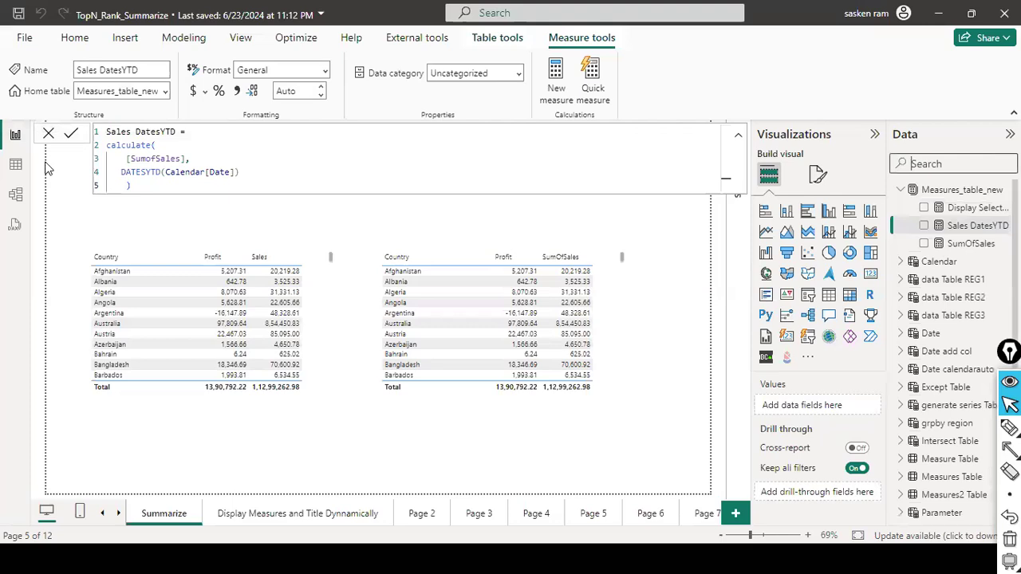
click(939, 240)
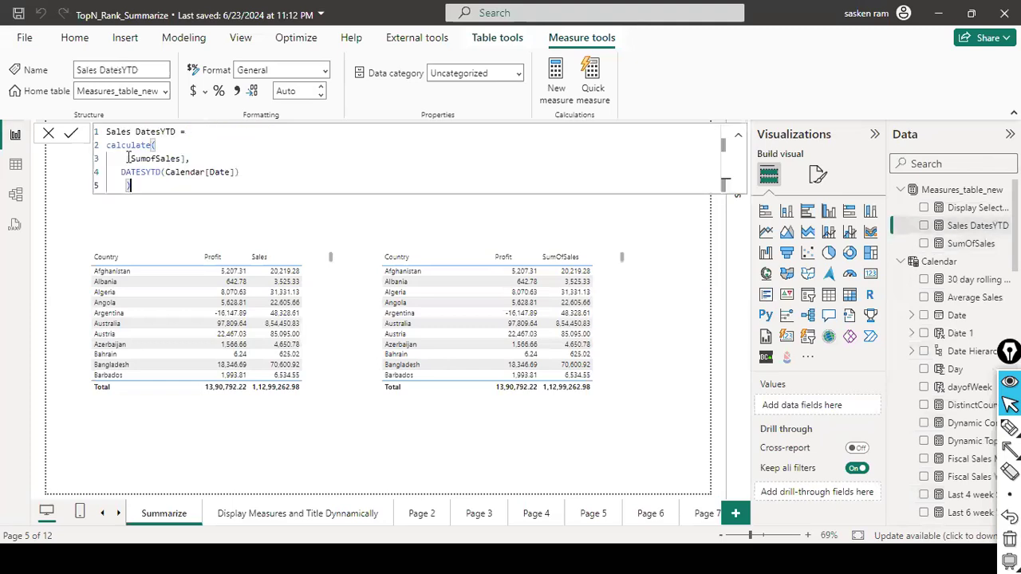
Step: Bring the calculate function onto the first line of the Sales DatesYTD formula and rewrite it in capitals as CALCULATE
click(220, 127)
key(Delete)
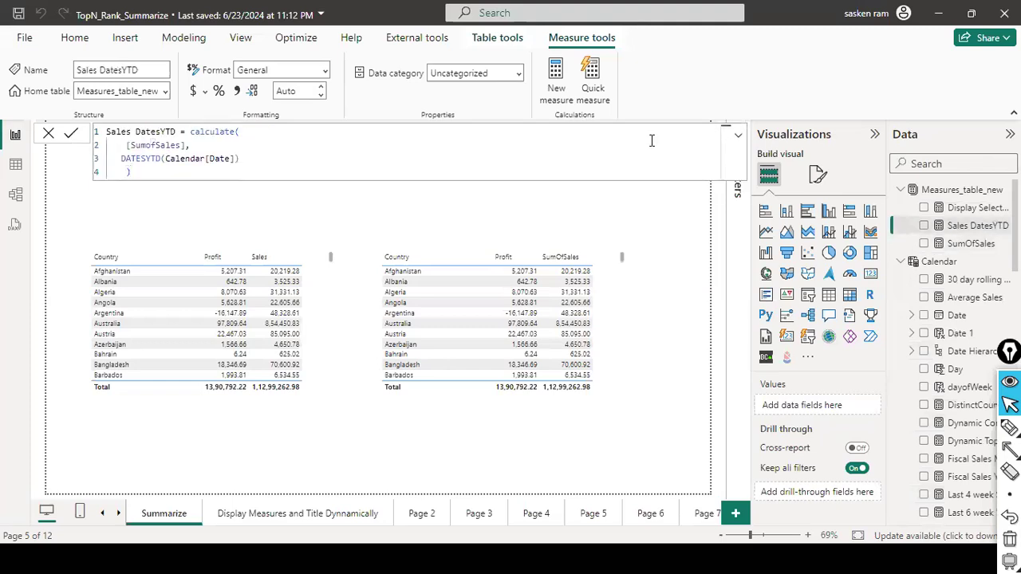
key(ctrl+shift+Right)
text(CA)
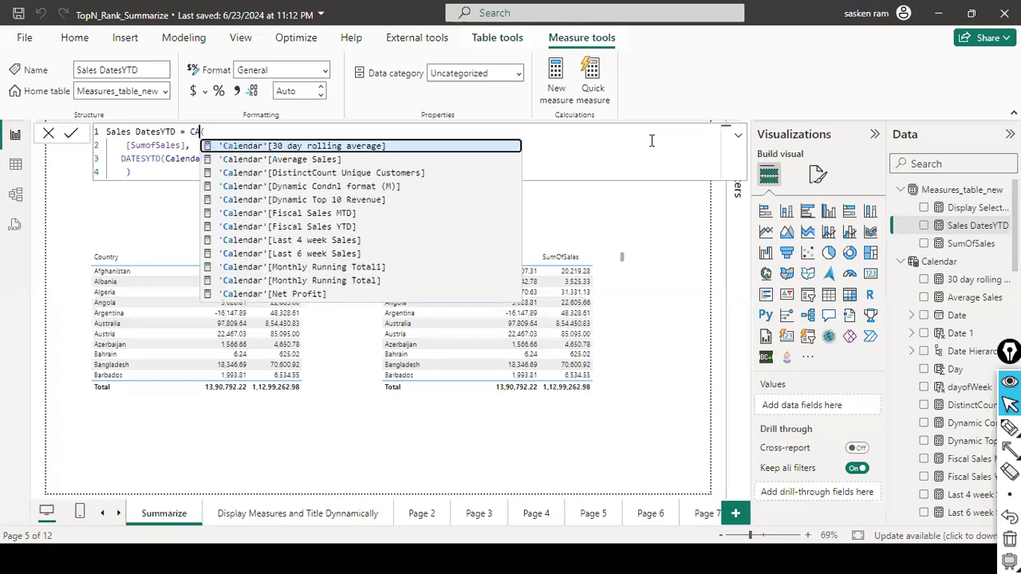
text(LCULATE)
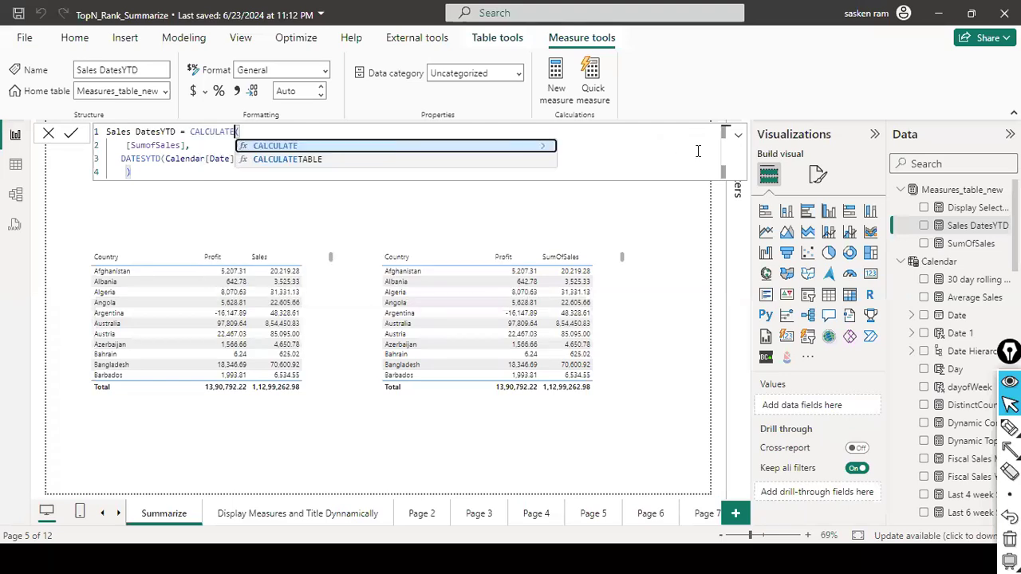
key(Down)
key(Up)
key(Down)
key(Up)
key(Escape)
Step: Indent the [SumofSales] argument so it lines up beneath the opening parenthesis of CALCULATE
click(116, 146)
key(Tab)
key(Tab)
key(Tab)
key(Tab)
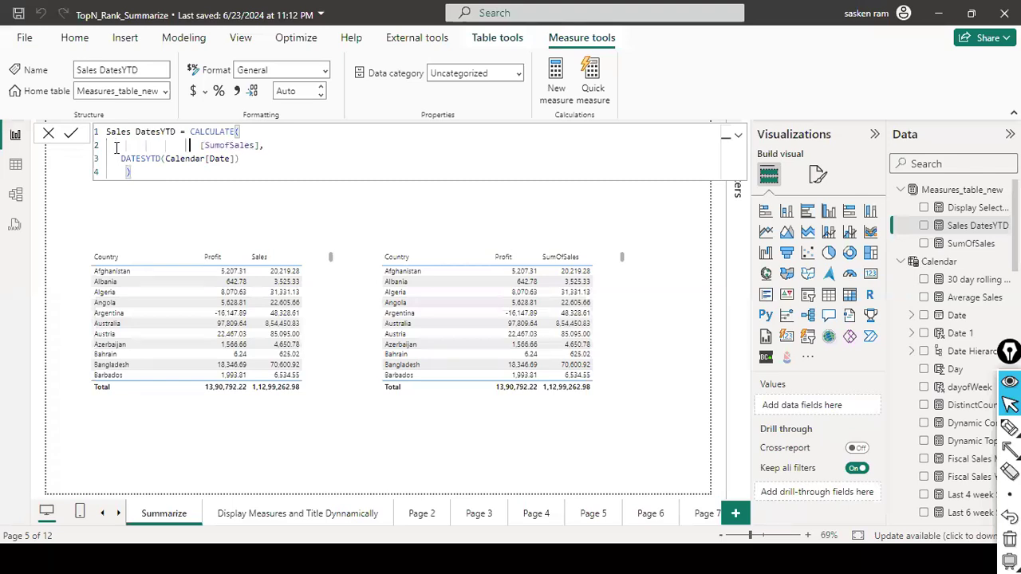
key(Tab)
key(Tab)
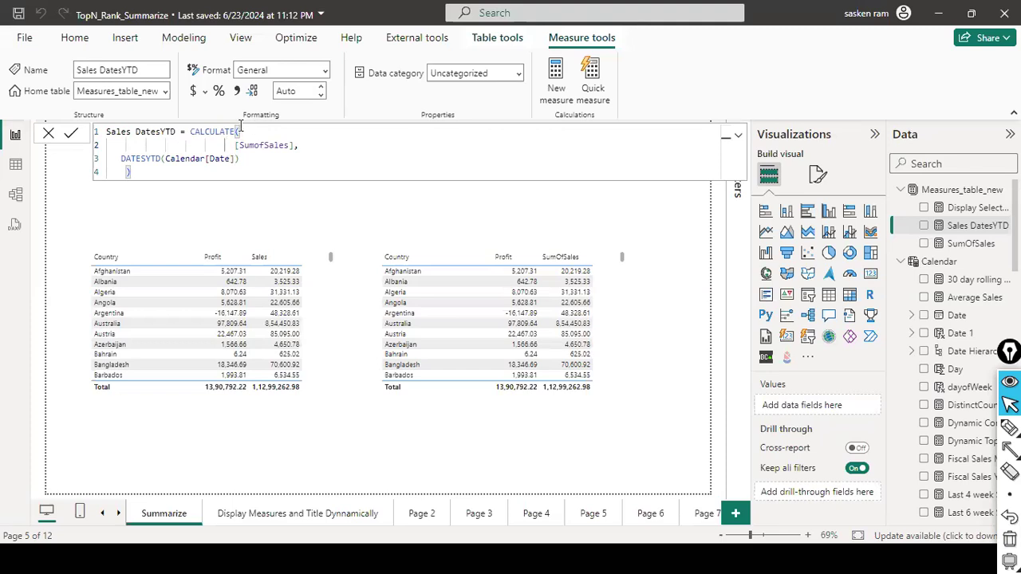
Step: Indent the DATESYTD(Calendar[Date]) line so it aligns with the [SumofSales] argument above it
click(121, 159)
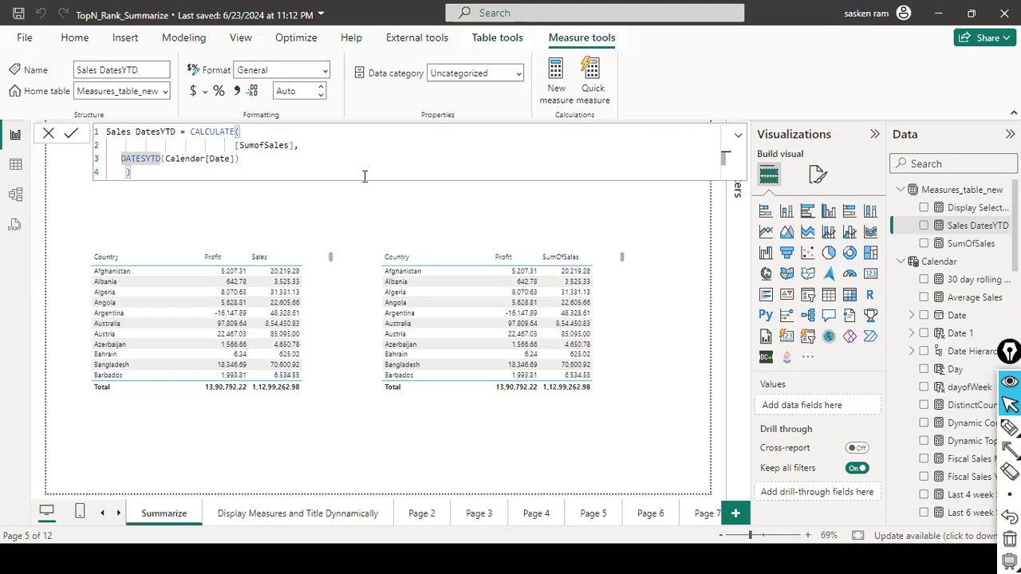
key(Tab)
key(Tab)
key(Tab)
key(Tab)
key(Tab)
key(Tab)
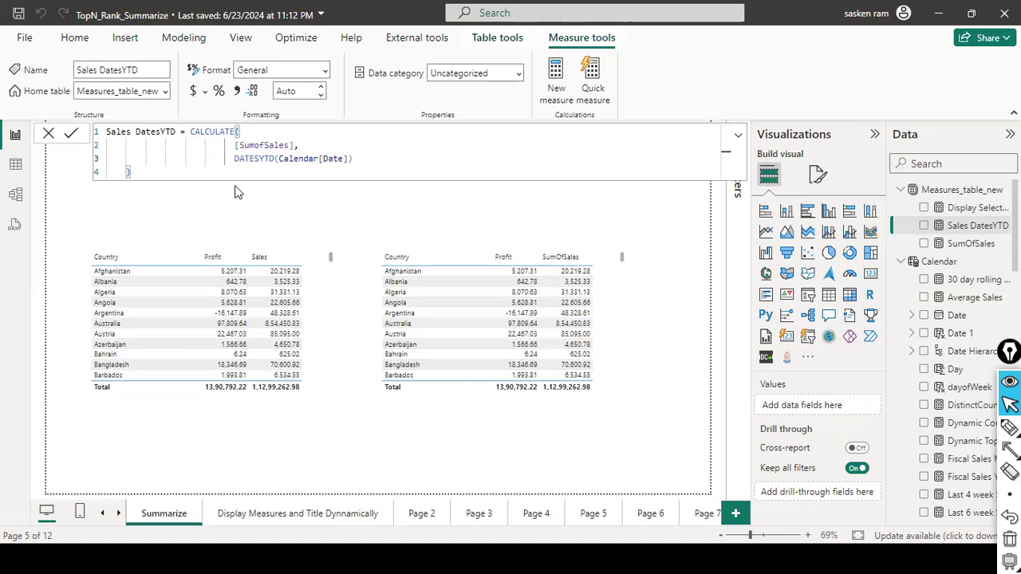
key(BackSpace)
Step: Commit the reformatted Sales DatesYTD formula and close it by deselecting the measure
click(181, 164)
key(Return)
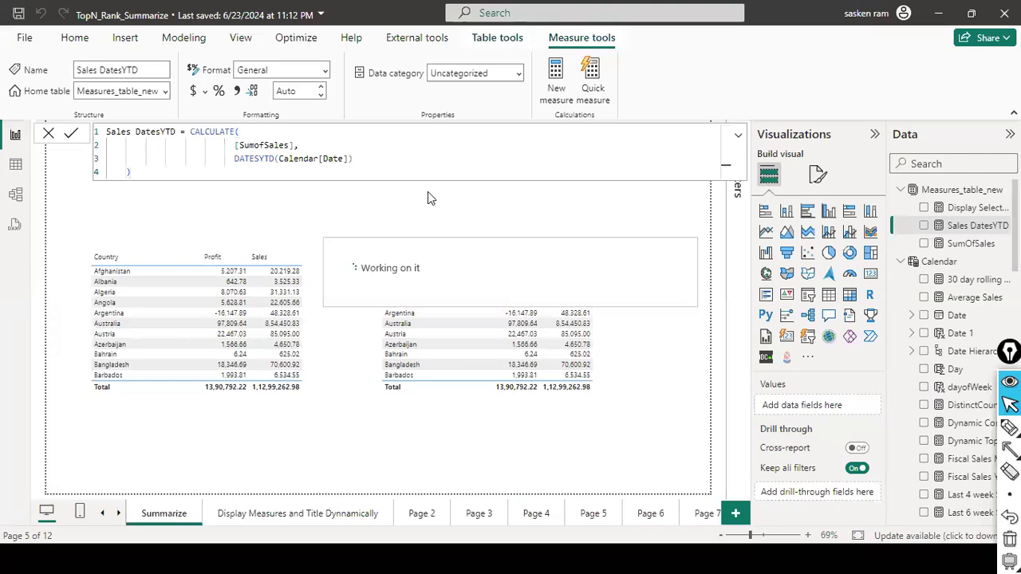
click(50, 135)
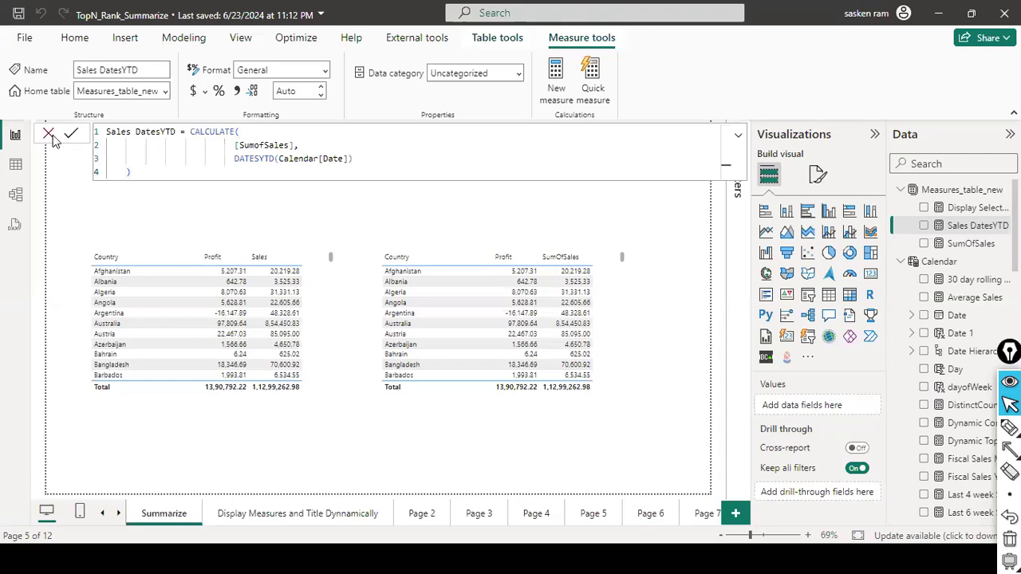
click(382, 187)
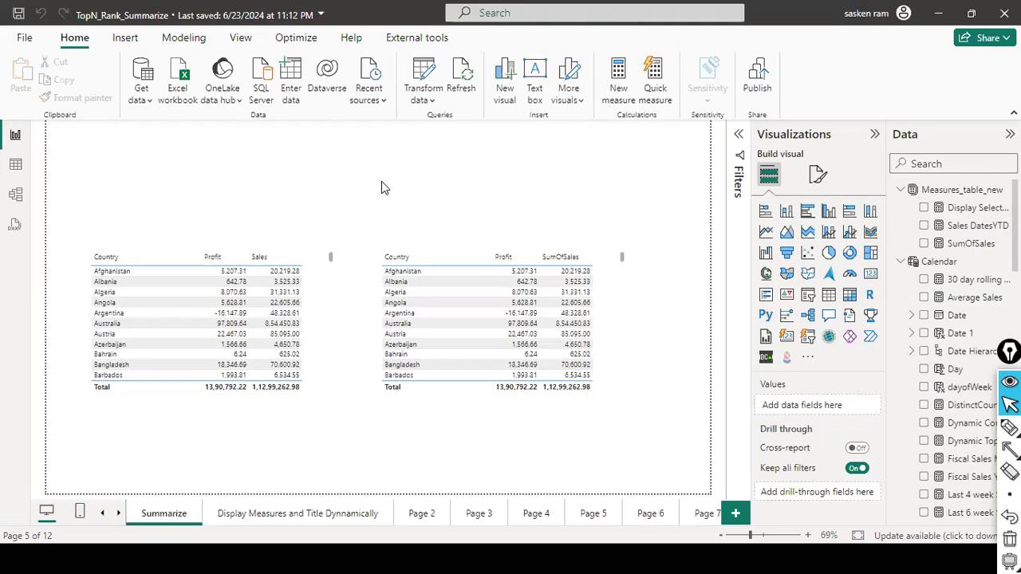
key(super)
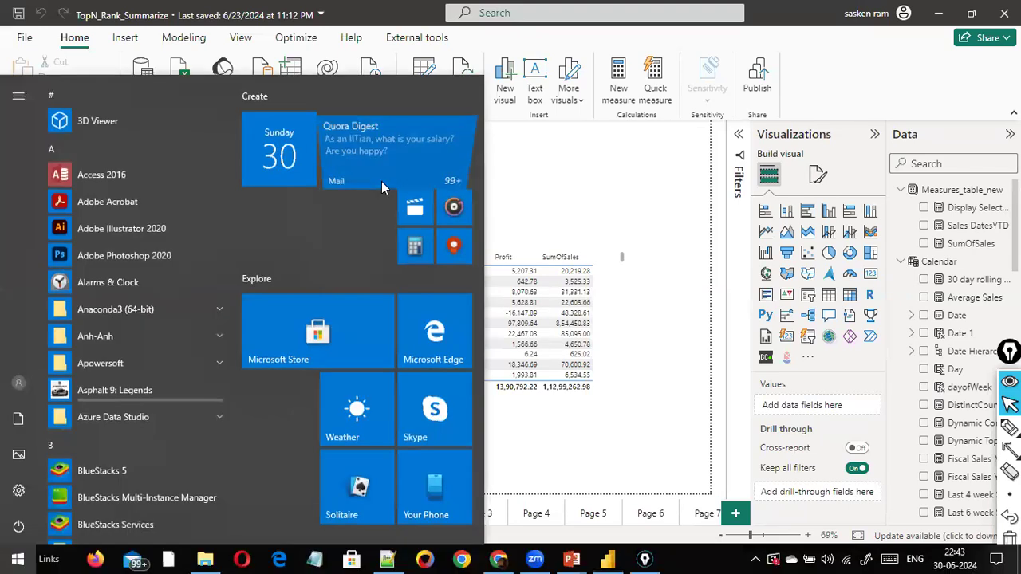
key(super)
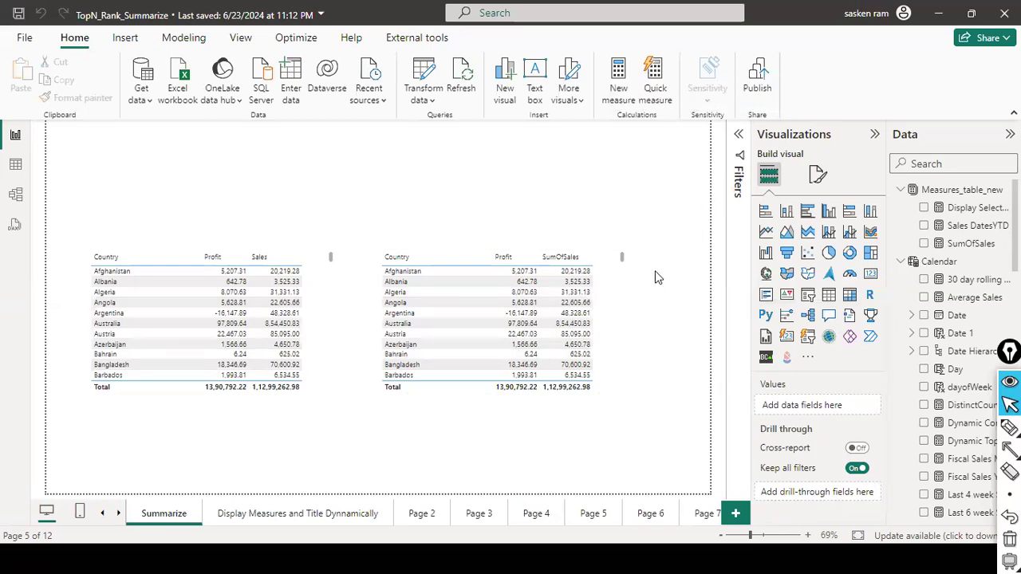
Step: Add a Q&A visual to the Summarize page and place it in the page's upper-right area
click(830, 319)
drag(239, 217, 407, 215)
drag(410, 178, 589, 174)
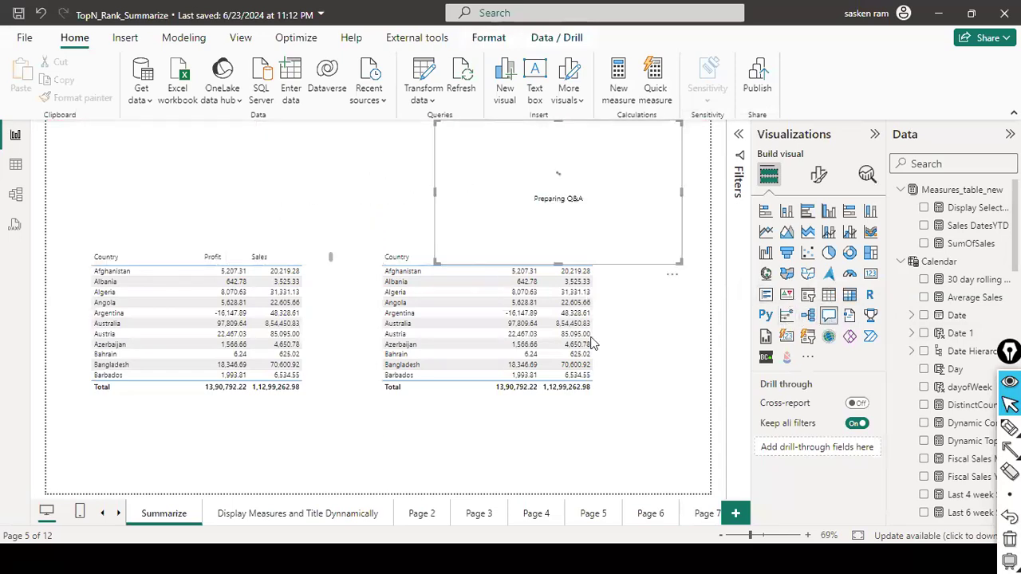
Step: Move both country tables down to the lower edge of the Summarize page and center the Q&A visual above them
drag(594, 344, 472, 443)
drag(2, 391, 3, 436)
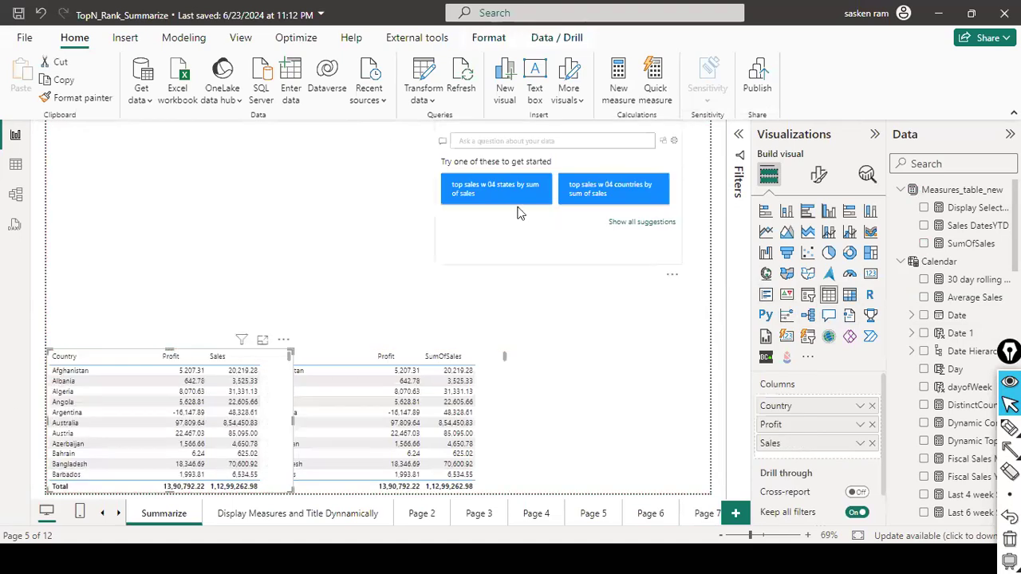
drag(519, 212, 357, 254)
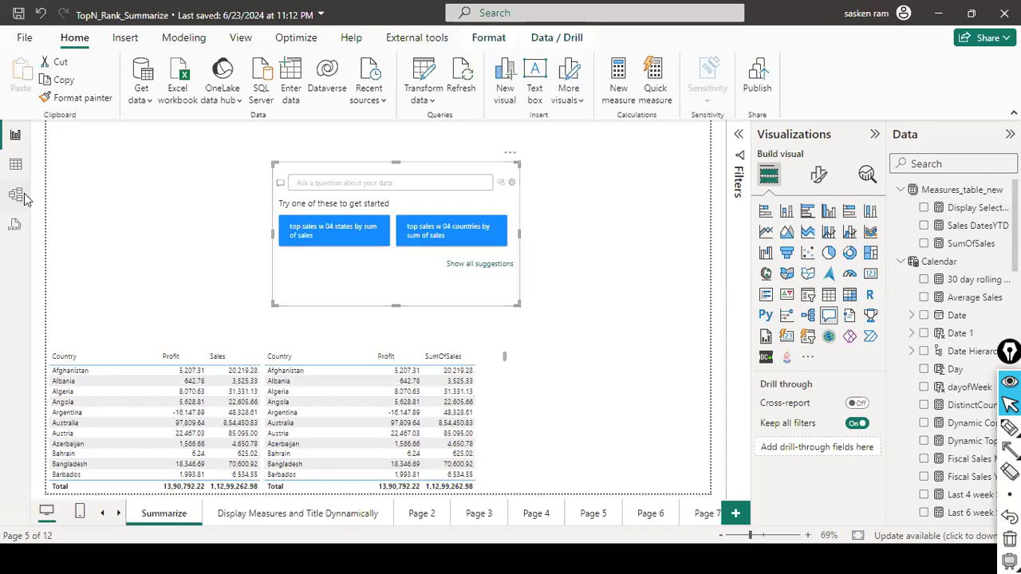
Step: Show all suggested questions in the Q&A visual and enlarge it in width and height to fit them
click(484, 264)
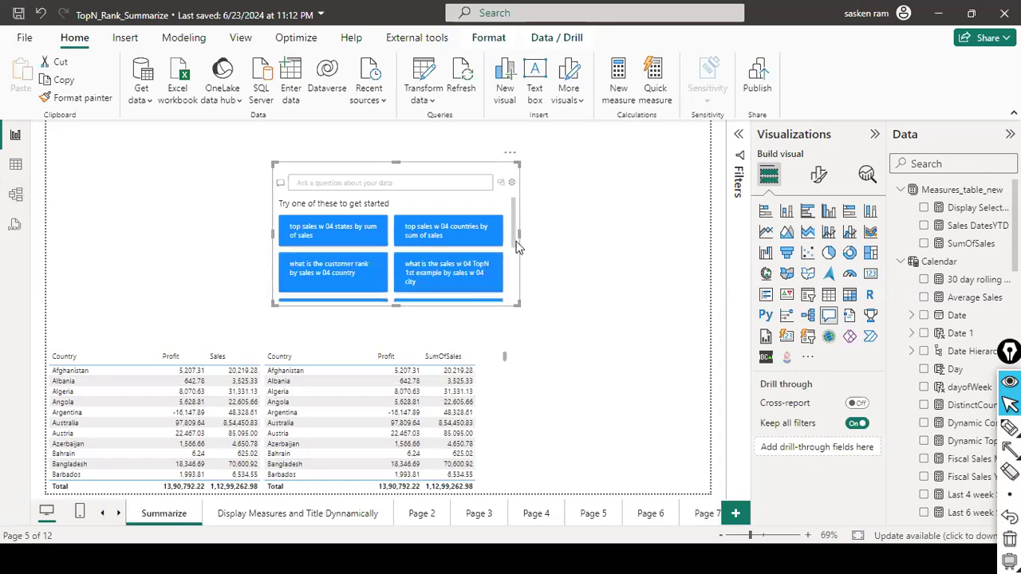
drag(517, 240, 682, 233)
scroll(638, 248, down, 2)
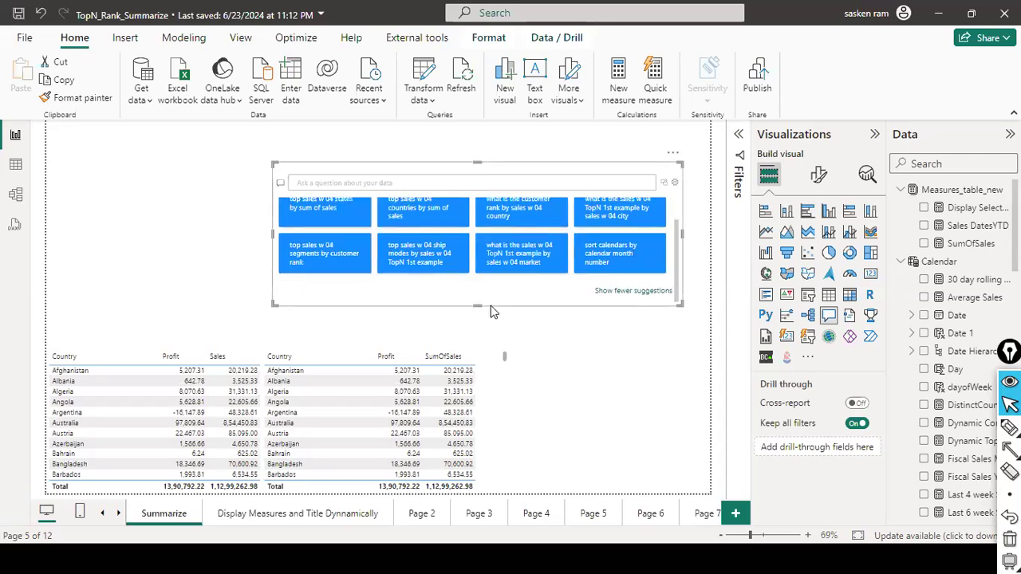
drag(477, 304, 475, 358)
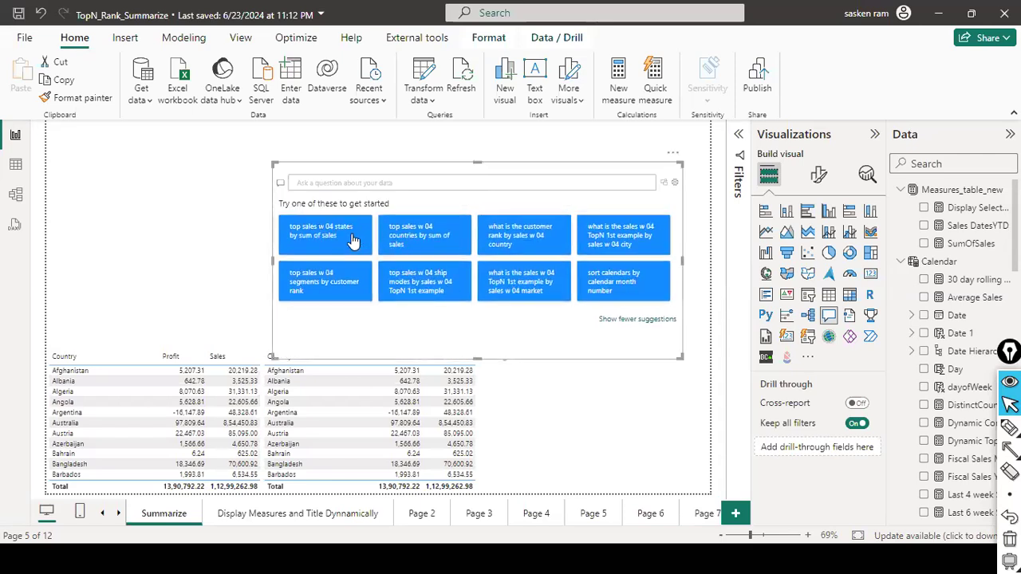
Step: Ask "sum of total sales by region" in the Q&A visual and move the visual to the page's upper-left area
text(sale)
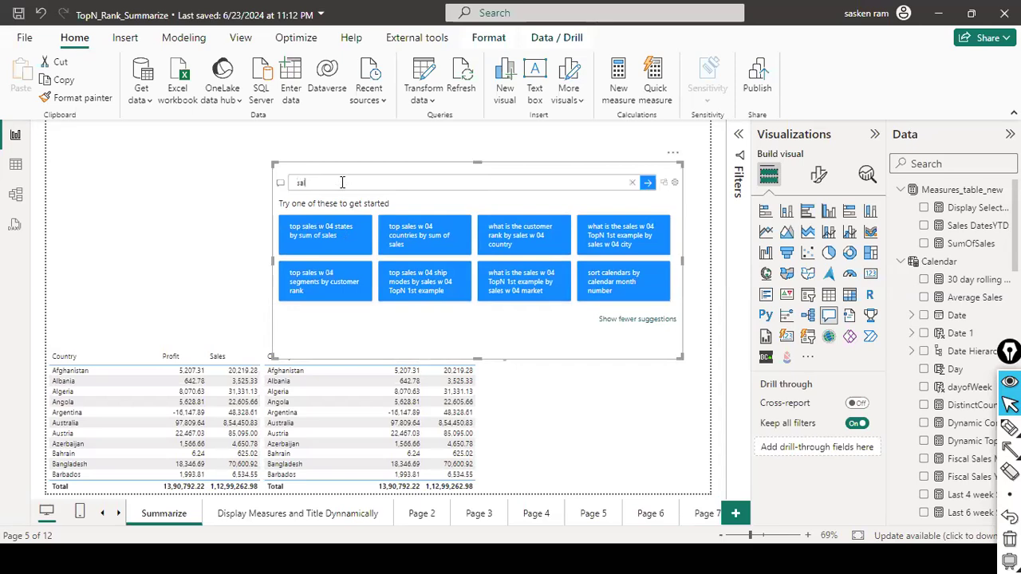
key(BackSpace)
key(BackSpace)
key(BackSpace)
text(sum of total sales by region)
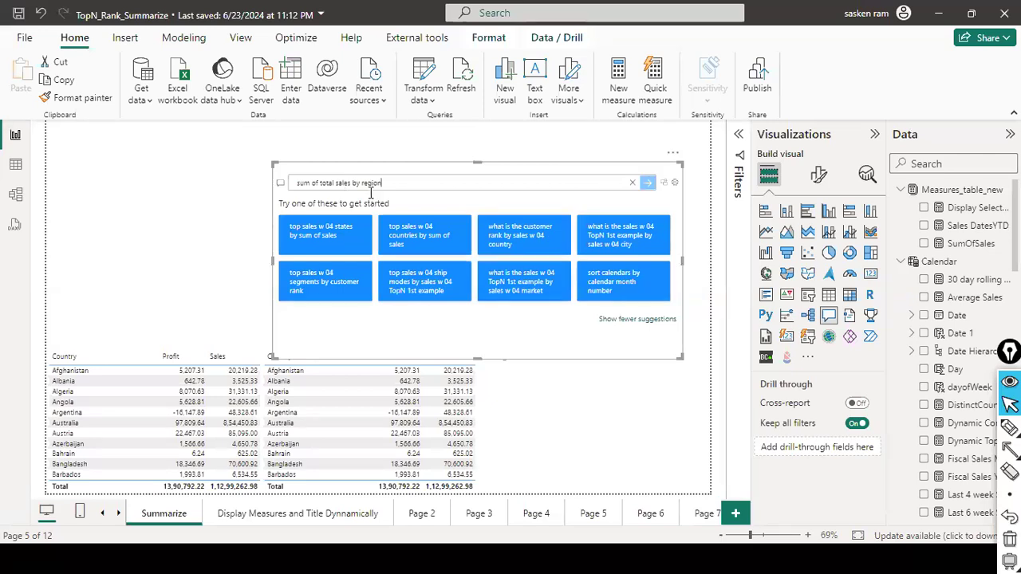
key(ctrl+a)
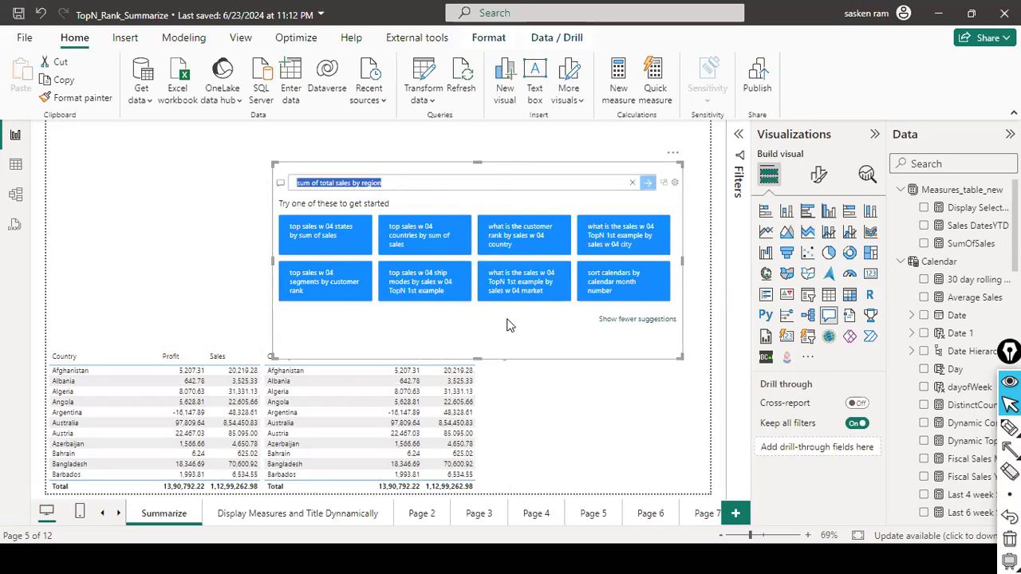
drag(511, 326, 339, 258)
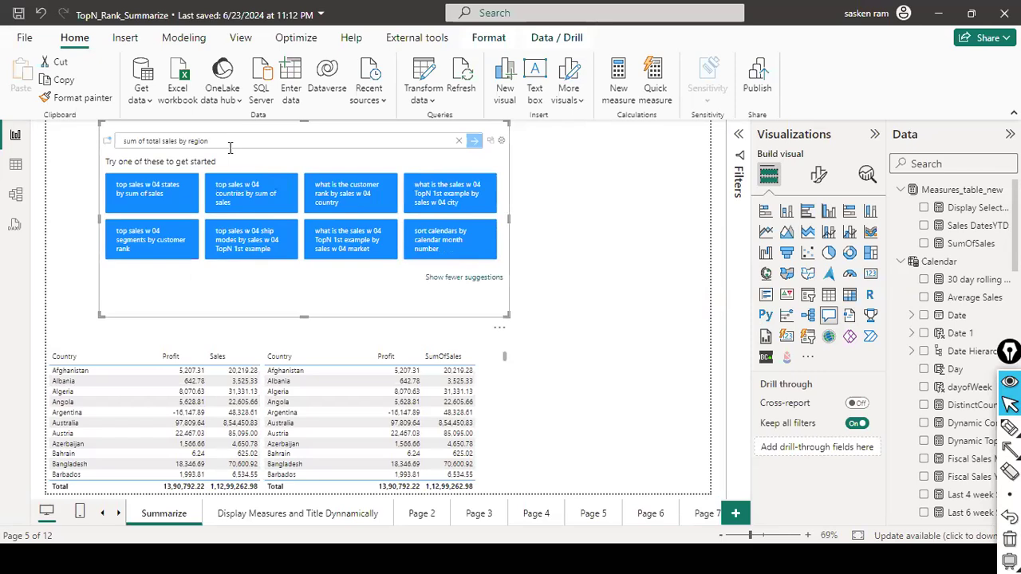
key(Return)
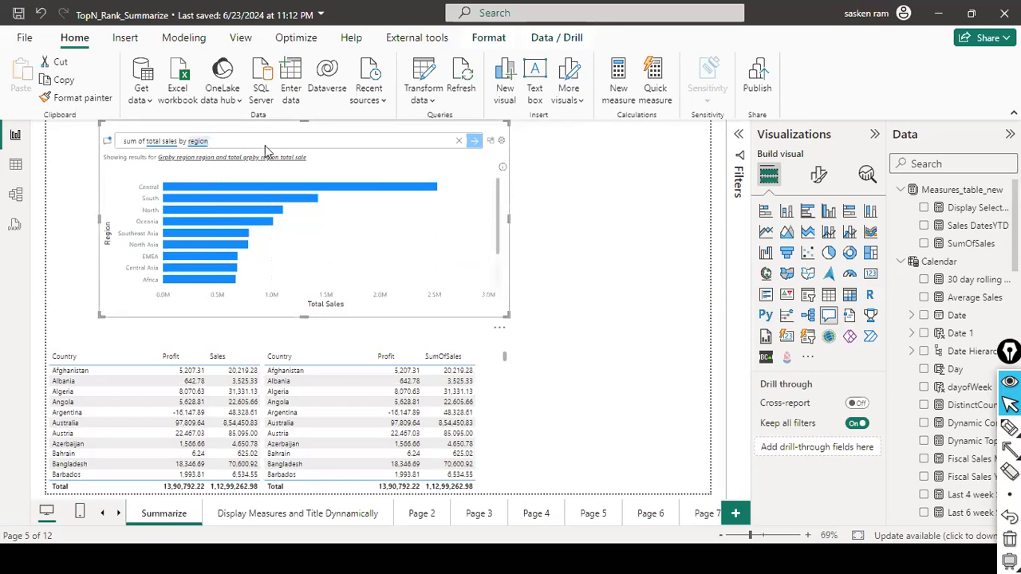
scroll(258, 282, down, 2)
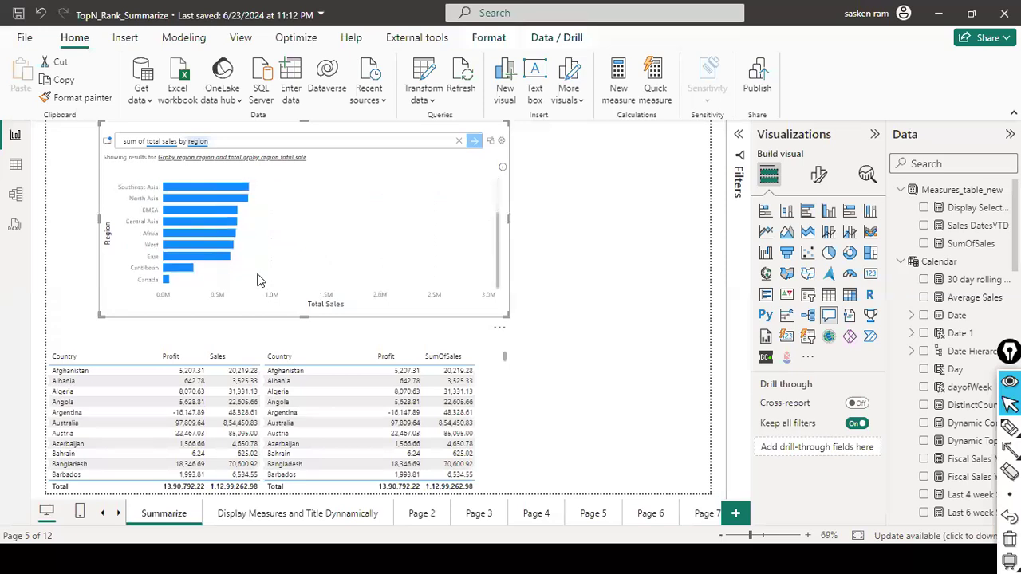
scroll(258, 282, up, 2)
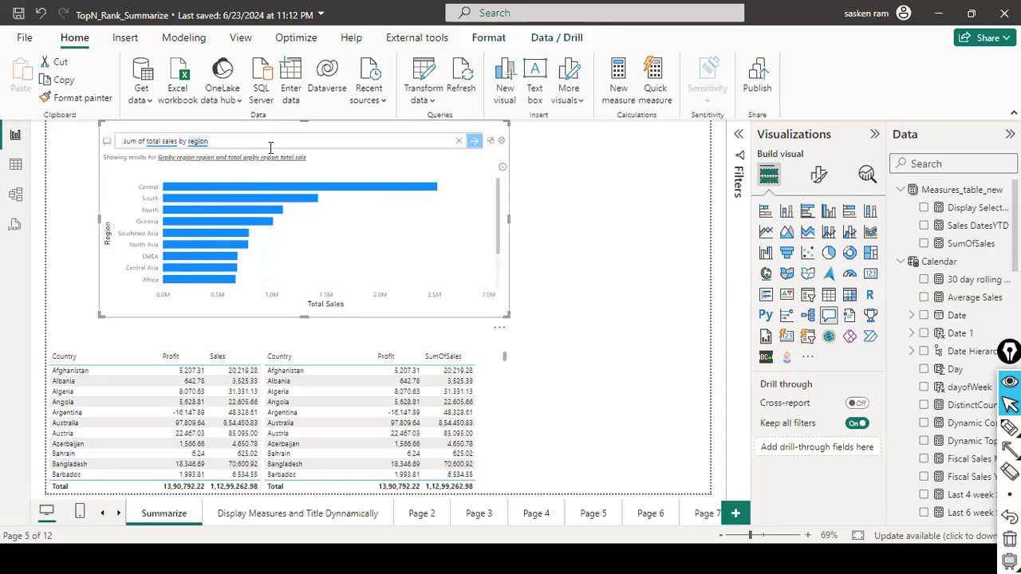
Step: Try extending the Q&A question with "in column" and "in cluster" as the chart type
click(270, 148)
text(in)
text(d)
text(olumn)
text( ch)
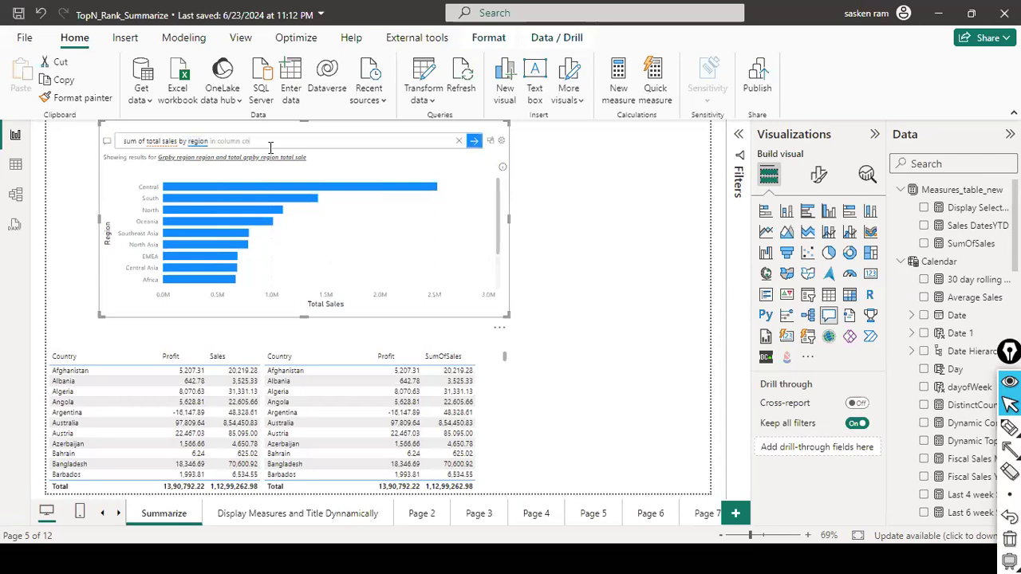
key(BackSpace)
key(BackSpace)
key(BackSpace)
key(BackSpace)
key(BackSpace)
key(BackSpace)
text(dust)
text(er)
Step: Change the question to "sum of total sales by region in treemap", enlarge the Q&A visual slightly and deselect it
double_click(270, 148)
text(tree)
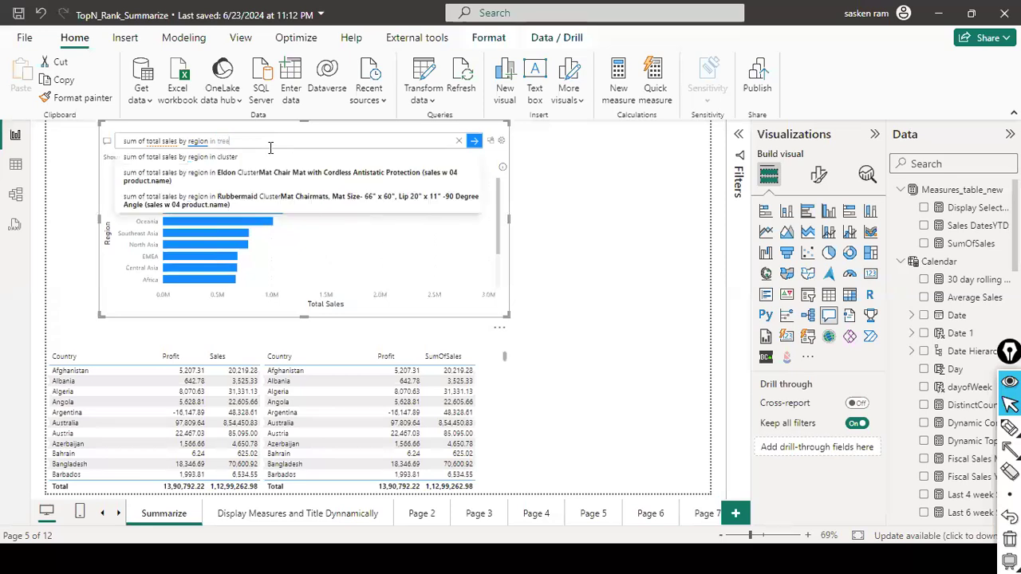
text(map)
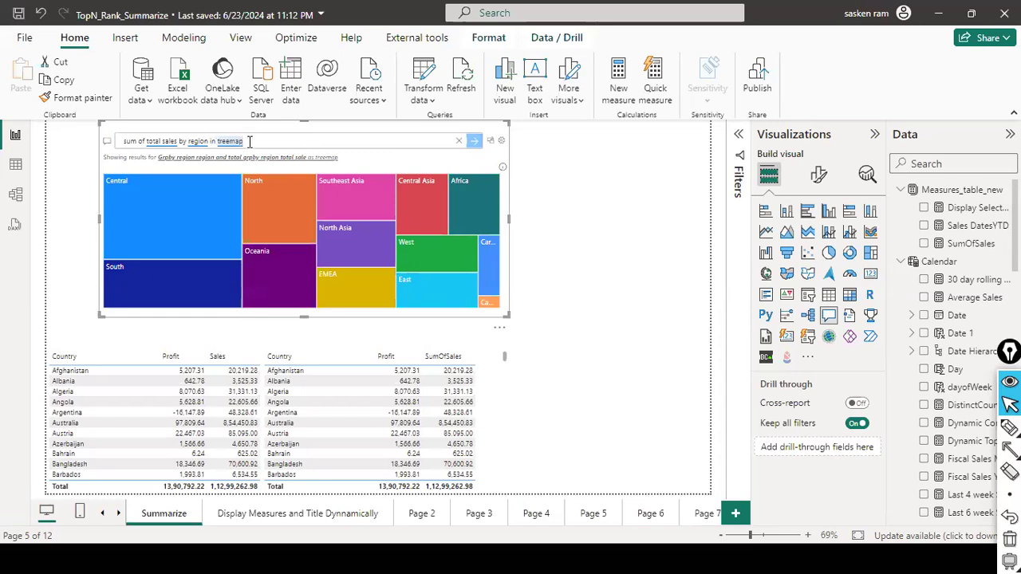
drag(508, 313, 575, 322)
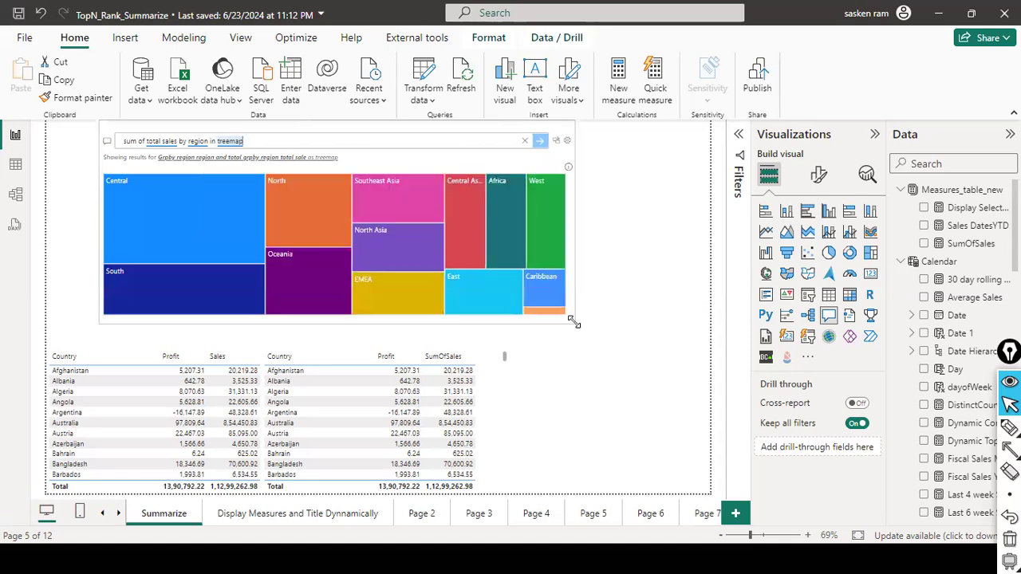
click(289, 152)
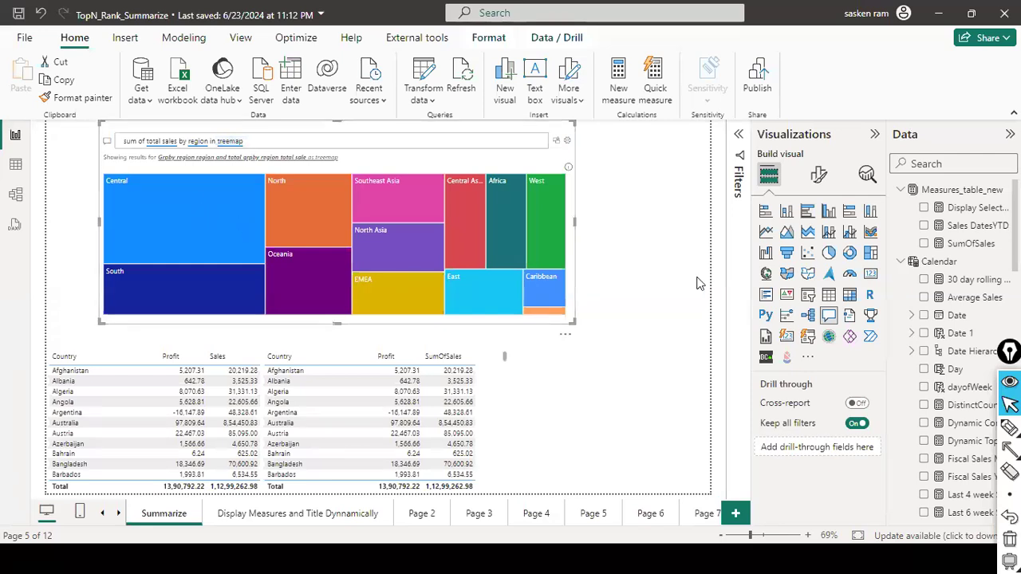
click(669, 227)
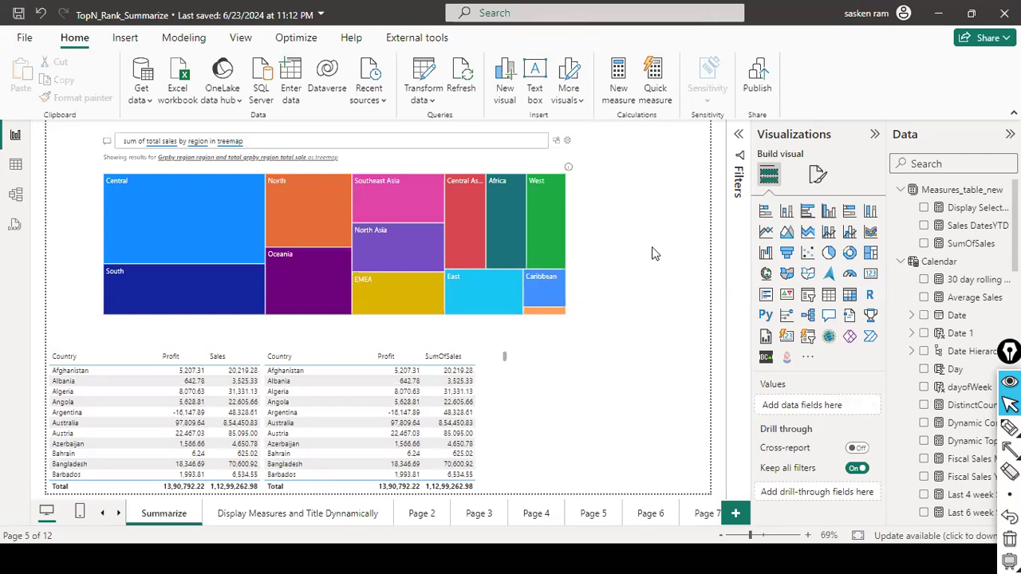
Step: Save the report and minimize the Notepad++ script window
click(28, 43)
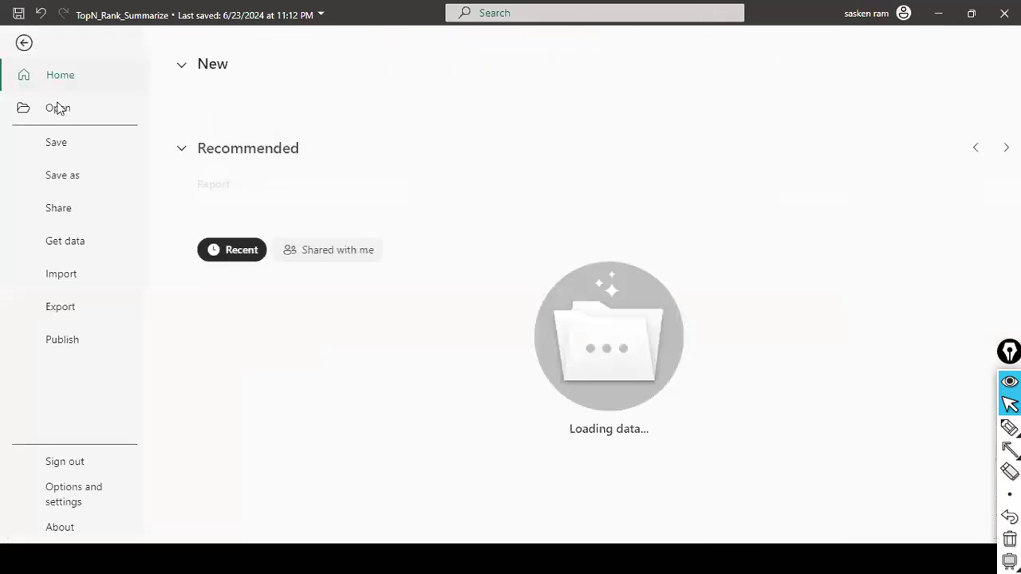
click(69, 152)
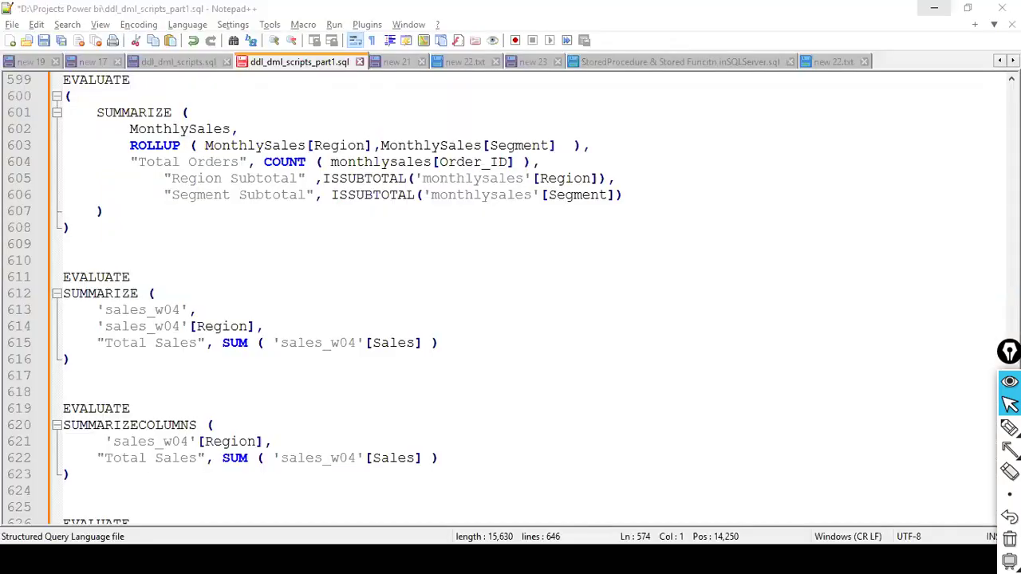
click(935, 8)
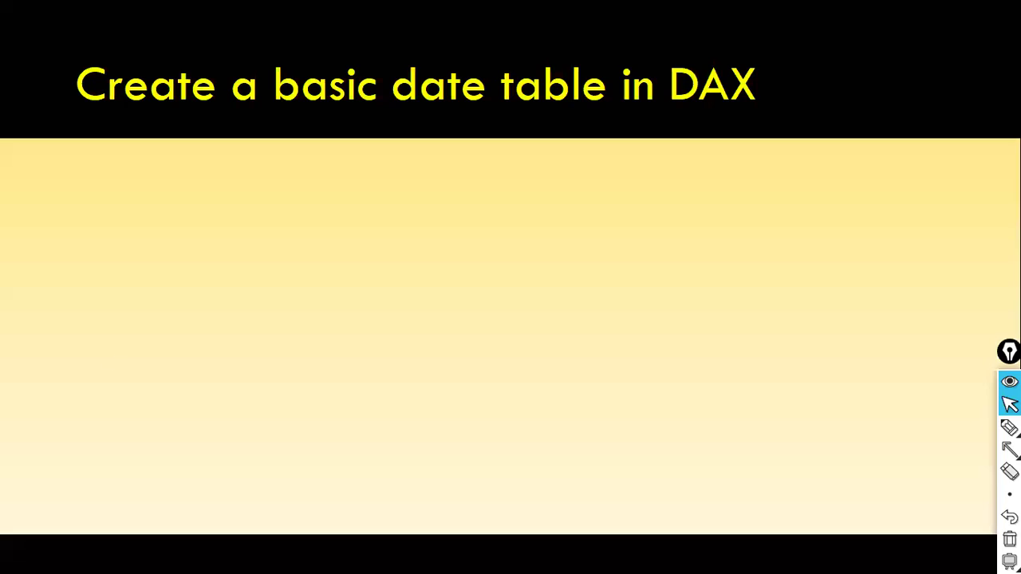